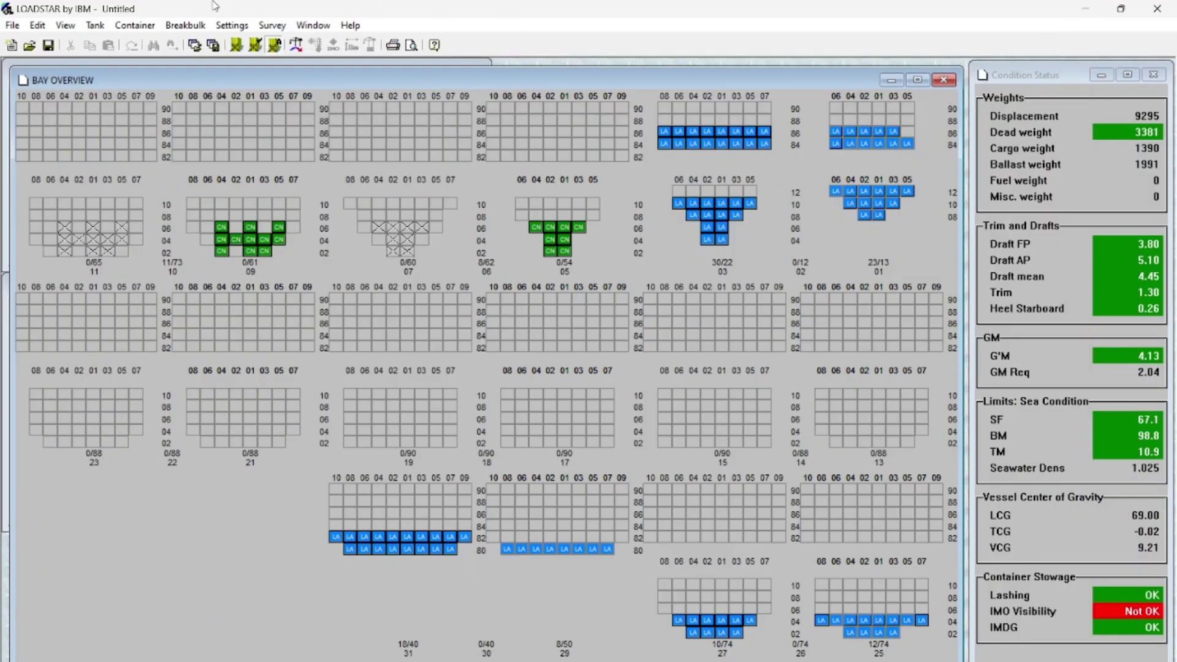
Briefly view the whole-ship overview, resizing and repositioning it, then close it.
click(13, 28)
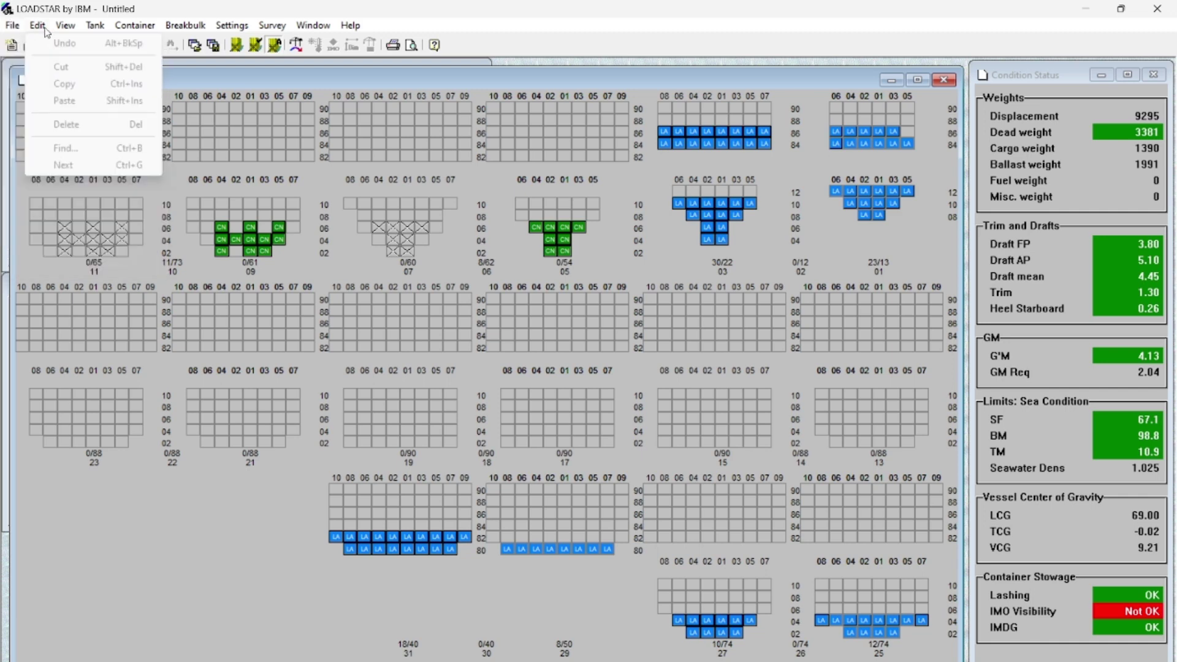
click(66, 25)
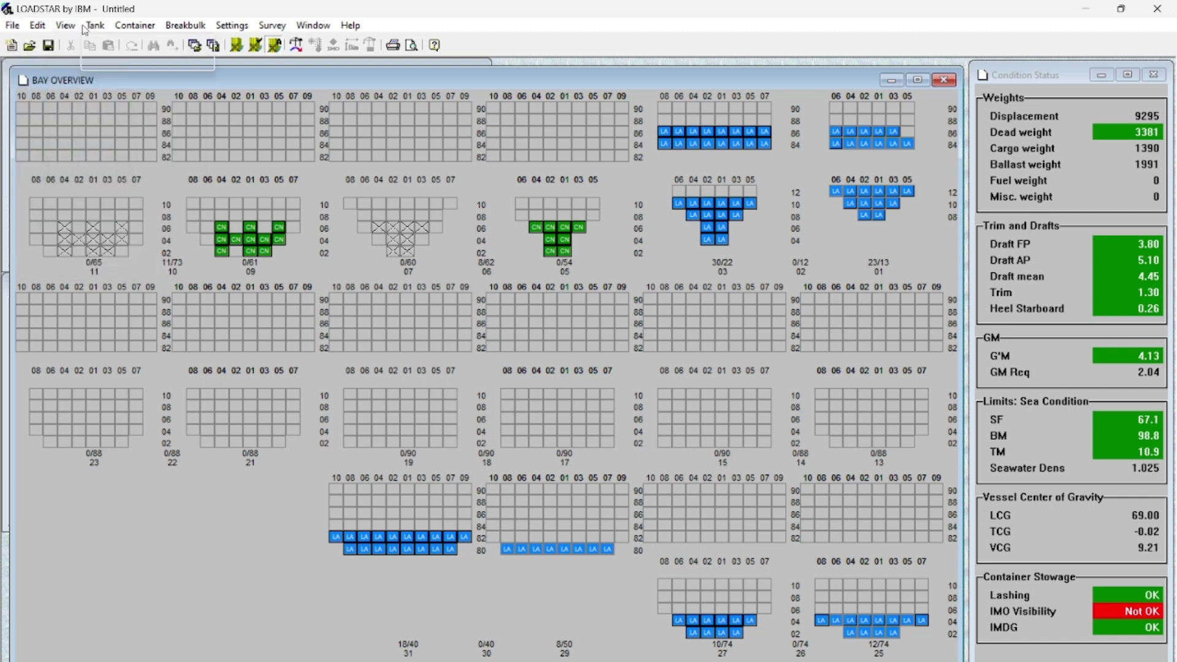
click(134, 25)
click(137, 48)
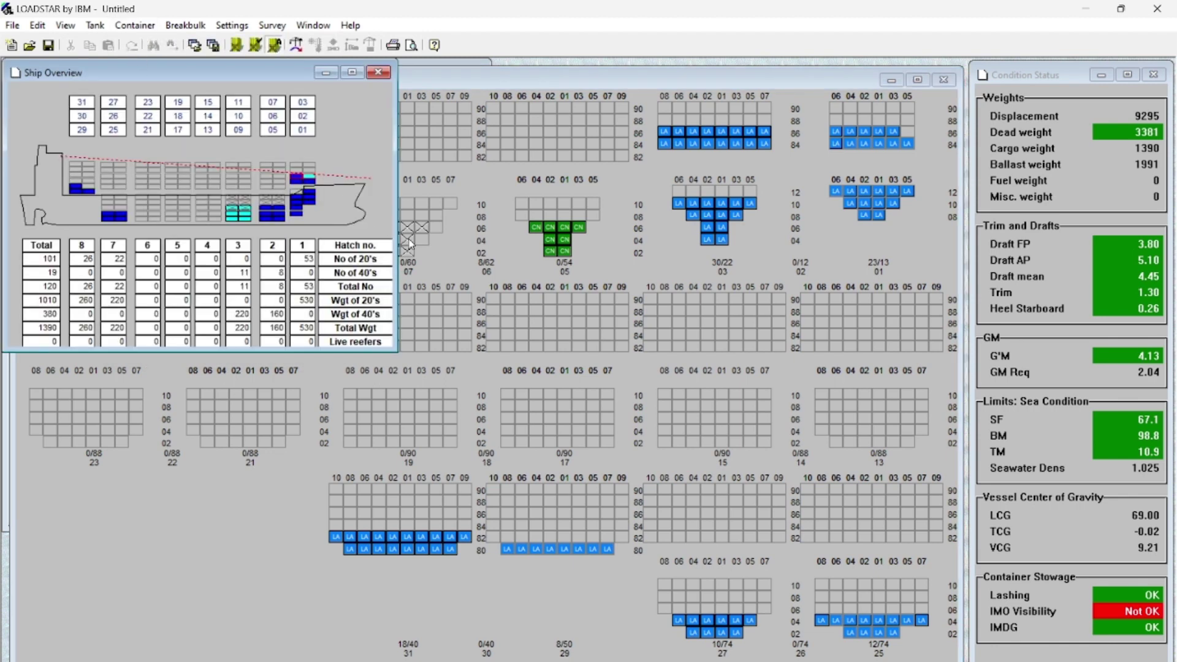
drag(396, 235, 566, 275)
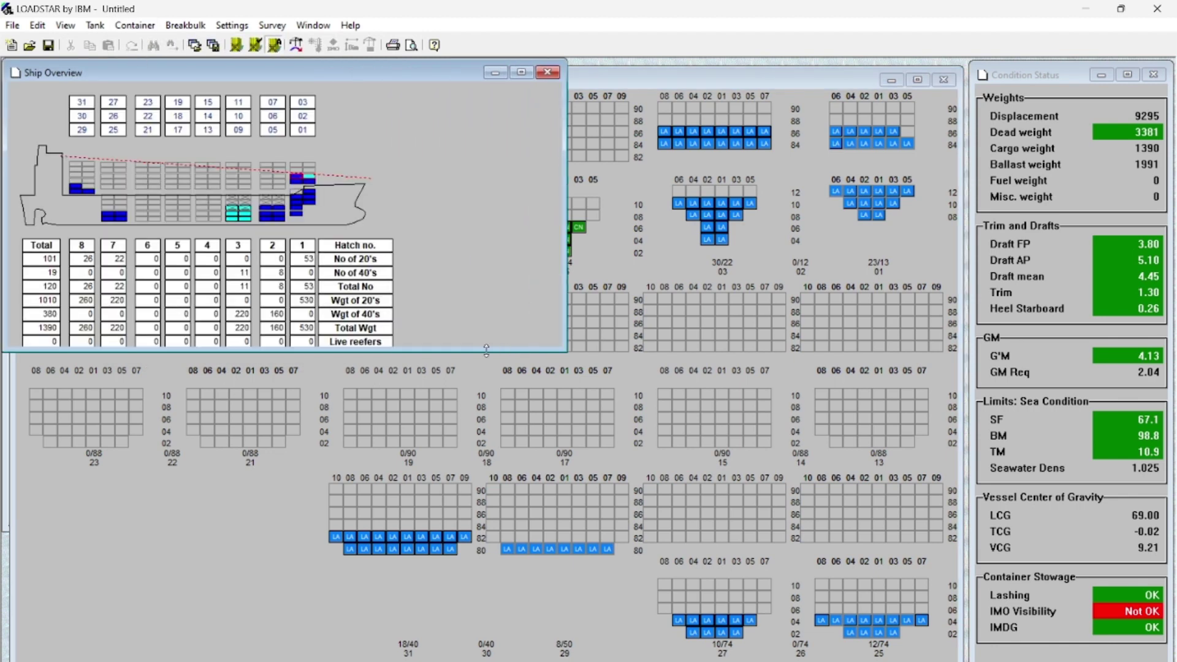
drag(473, 350, 467, 423)
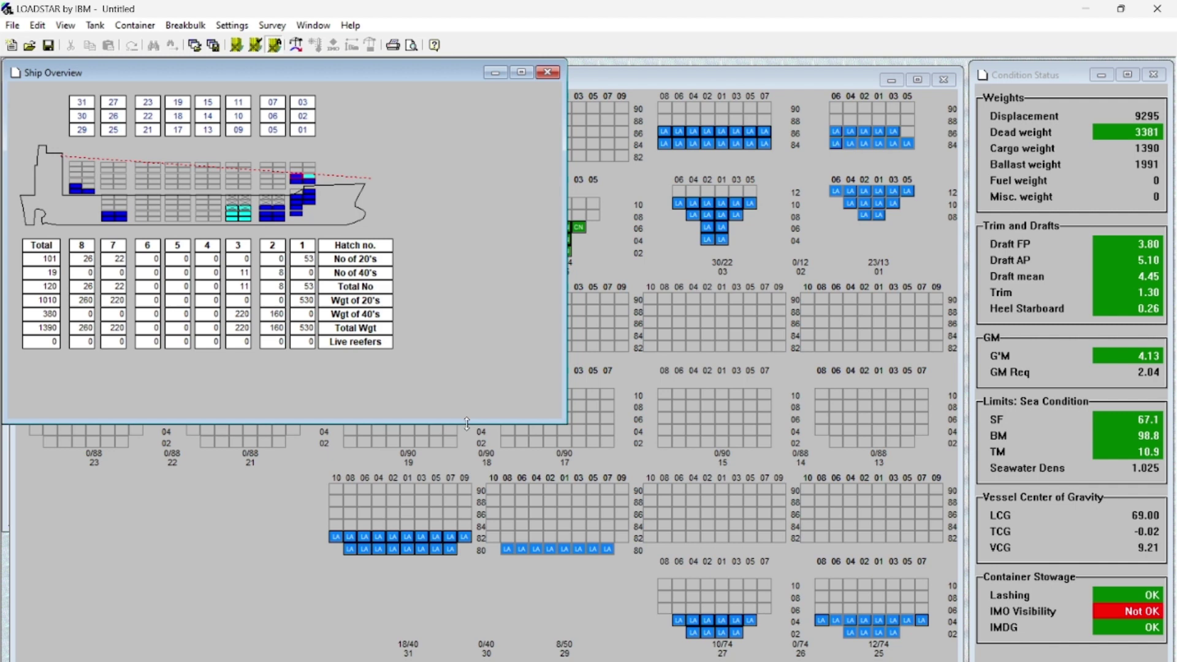
drag(372, 73, 498, 89)
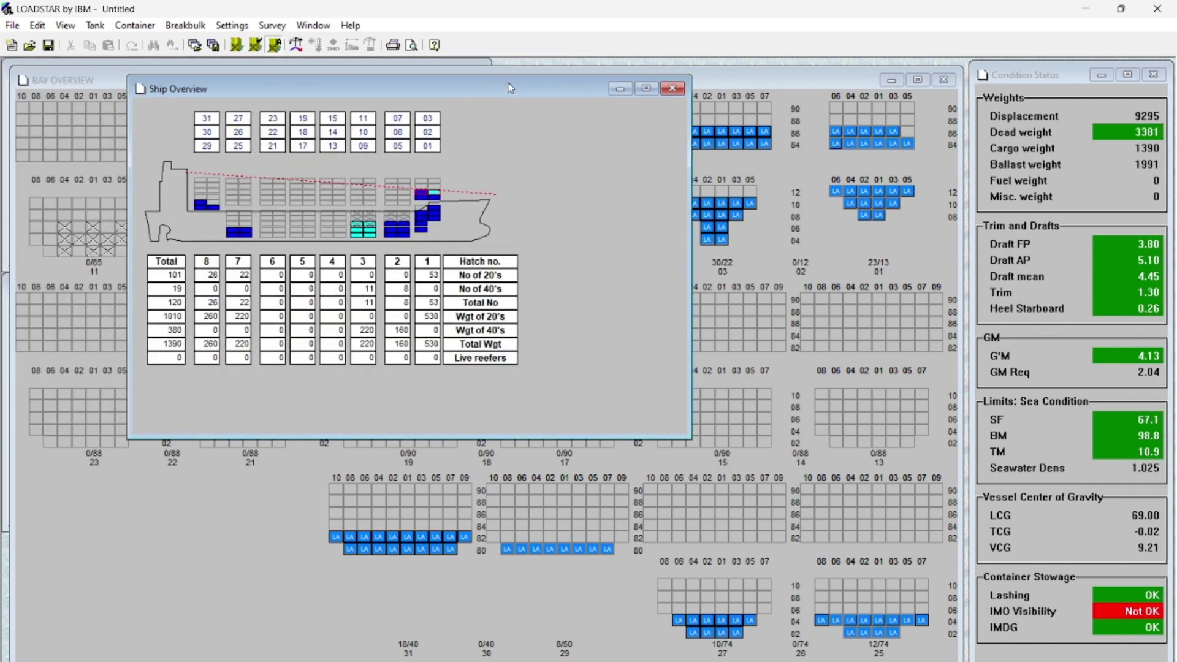
click(674, 88)
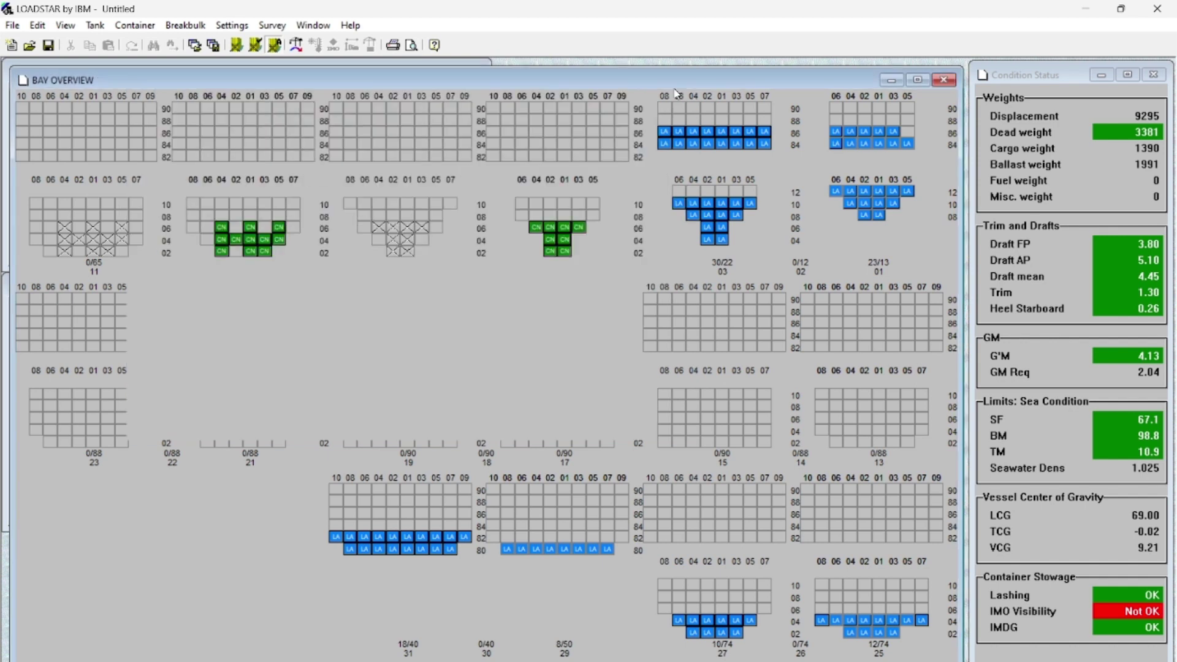
Bring up the detailed Bay View for Bay 10 from the bay views menu.
click(95, 27)
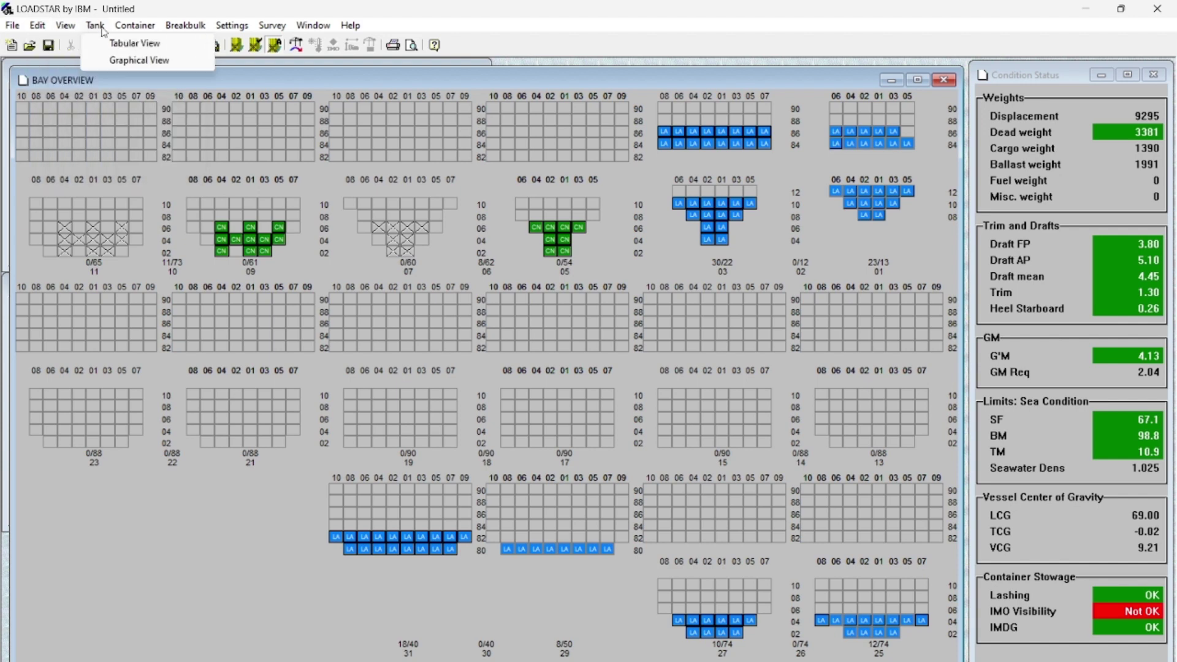
click(138, 61)
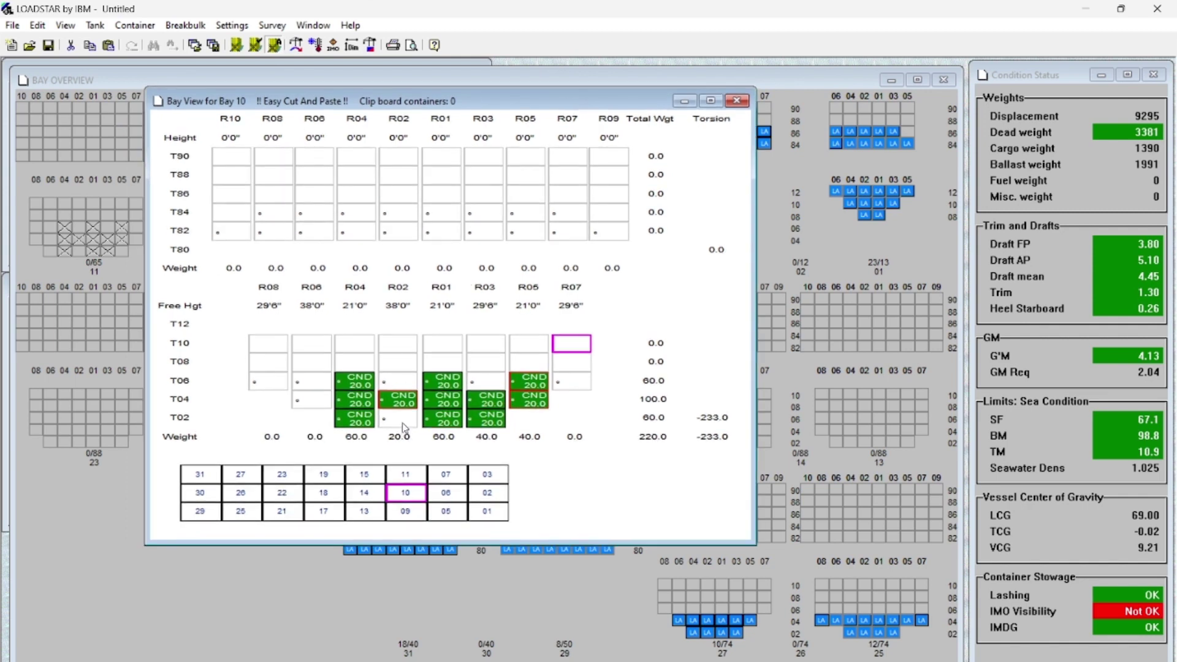
Stow a 20 t container in R02 T02 with destination MNL and load port CND - RO.
double_click(402, 422)
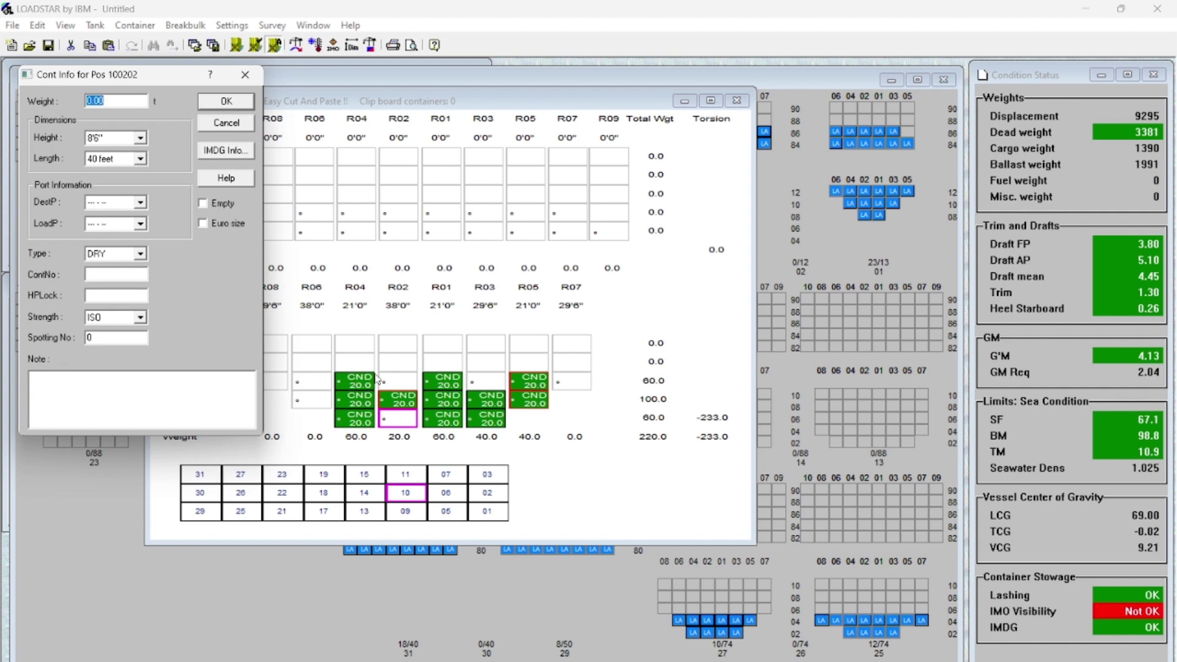
text(20)
click(140, 204)
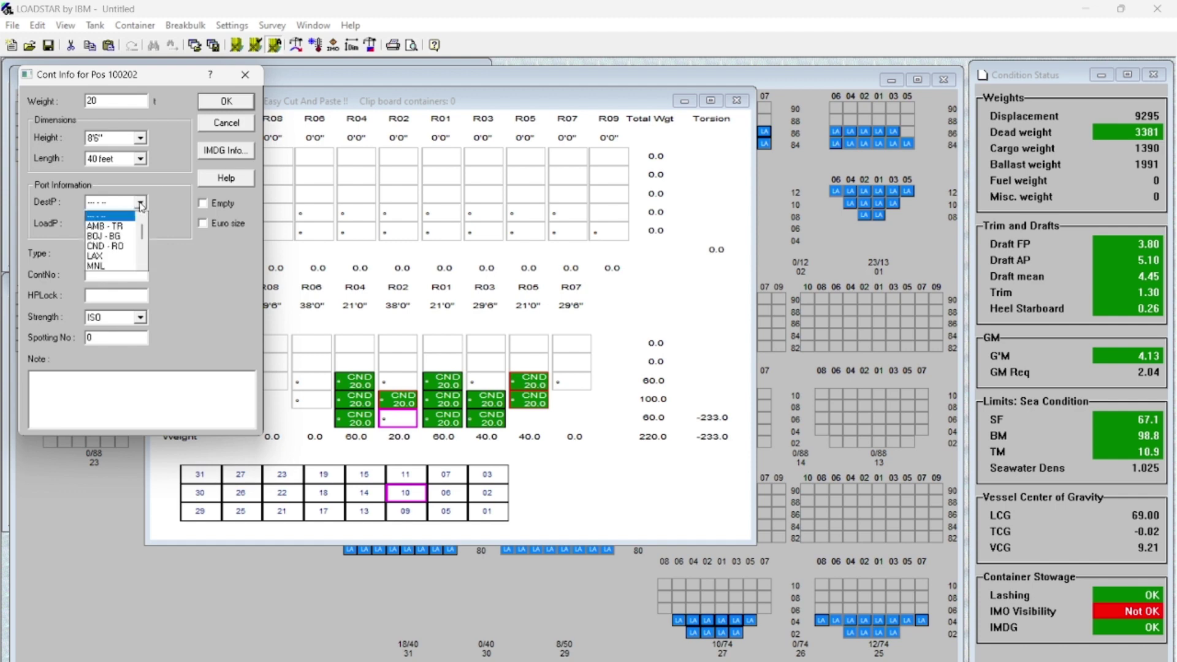
key(Down)
key(Down)
key(Down)
key(Down)
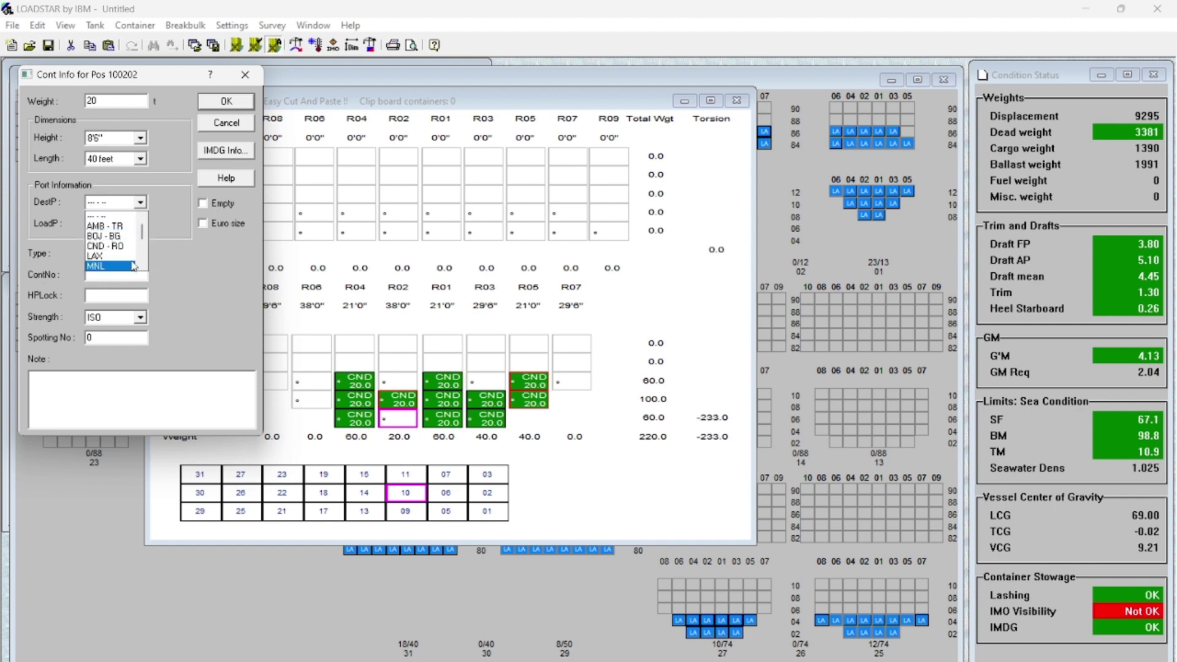
key(Return)
click(141, 227)
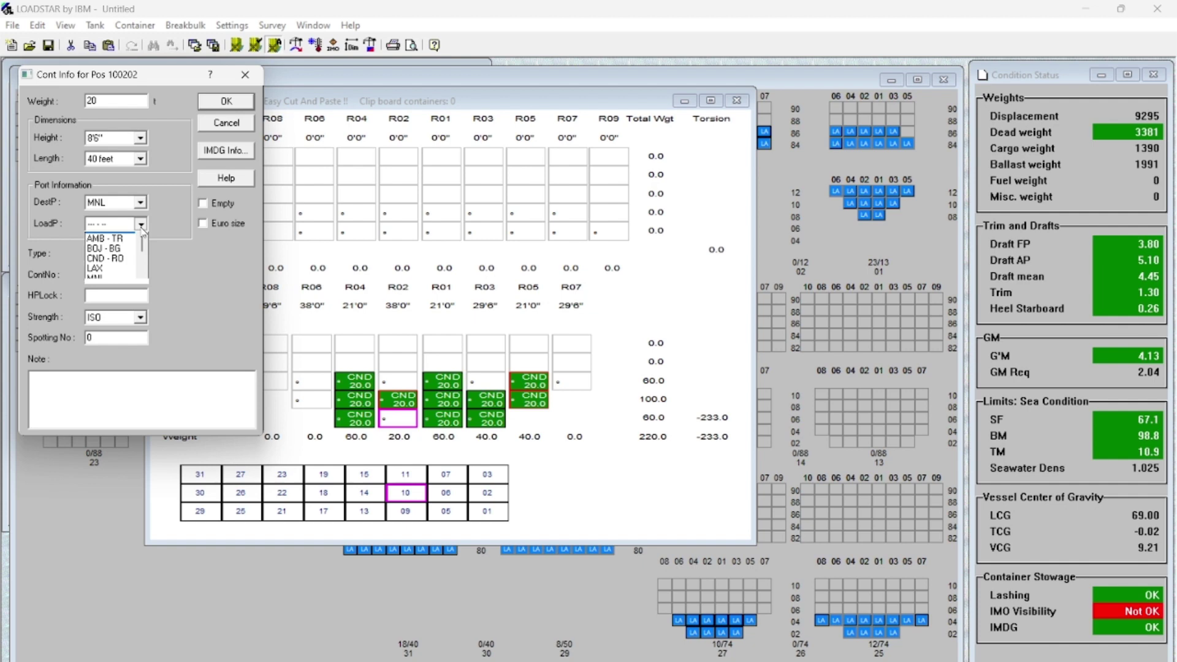
click(130, 268)
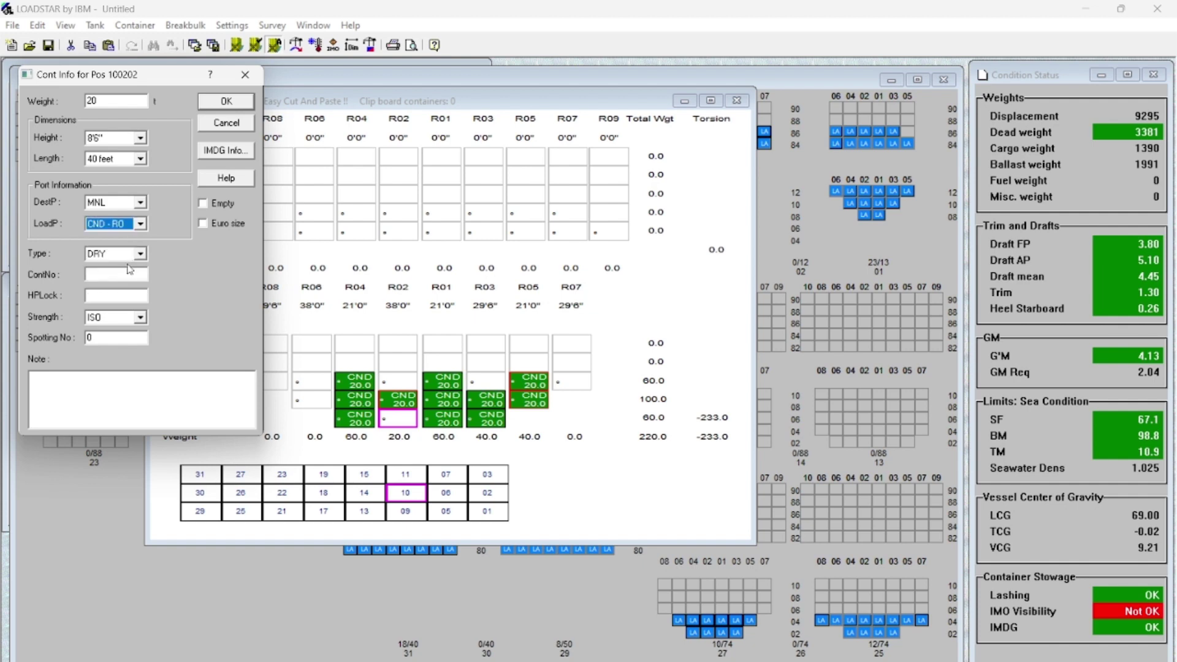
click(236, 106)
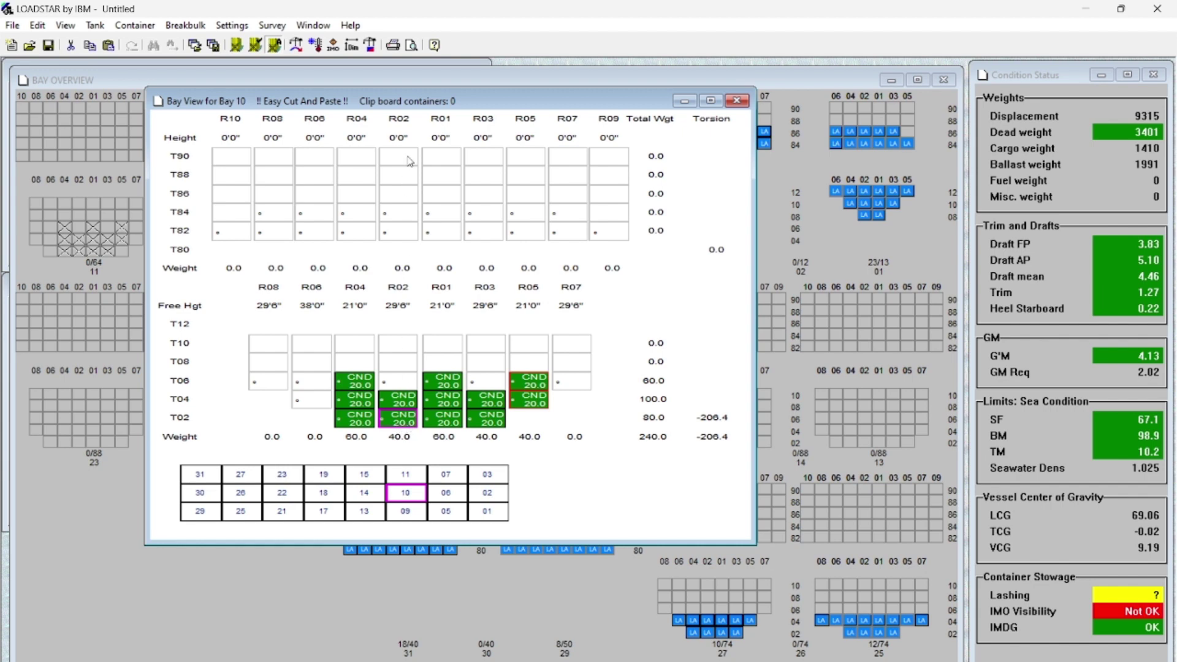
Reposition the Bay 10 view and switch the container port labels from CND to MNL.
drag(426, 101, 370, 204)
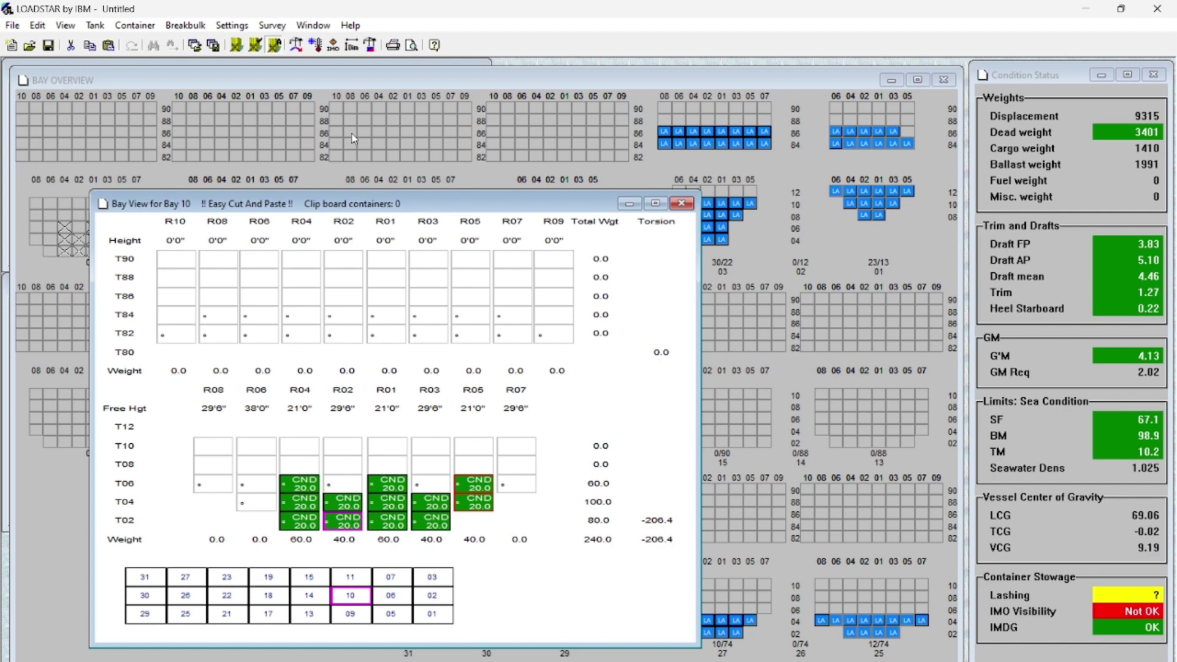
click(296, 44)
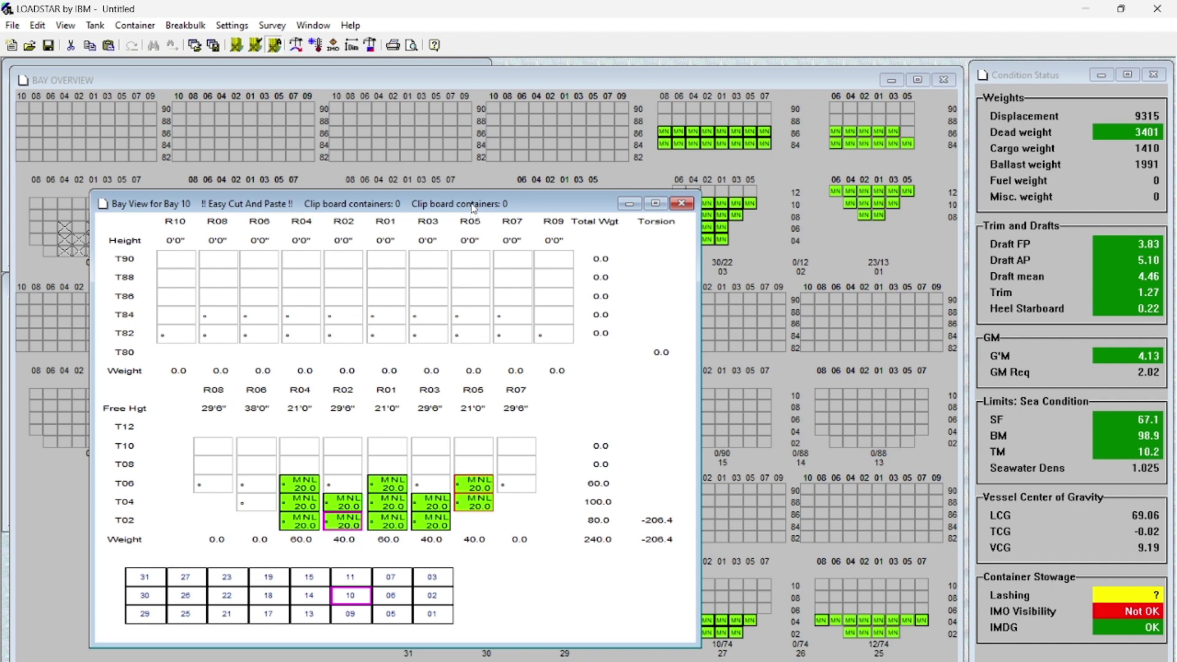
drag(472, 204, 466, 149)
Mark a From Position for moving containers and select the empty slot R03 T06.
right_click(571, 370)
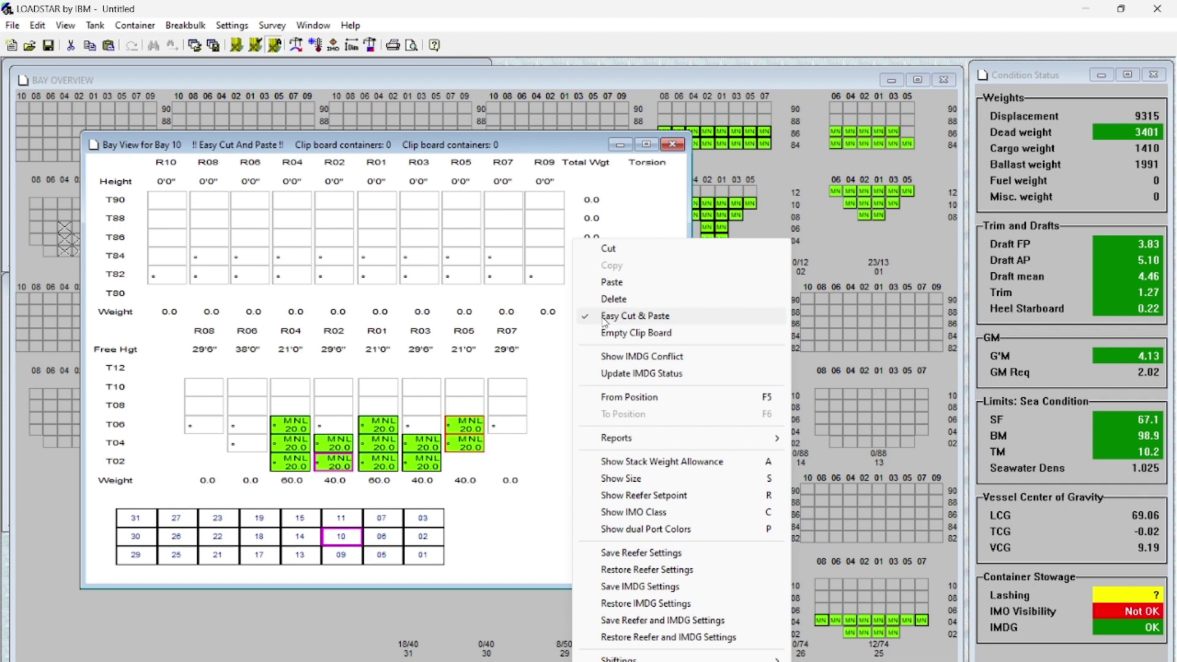
click(610, 398)
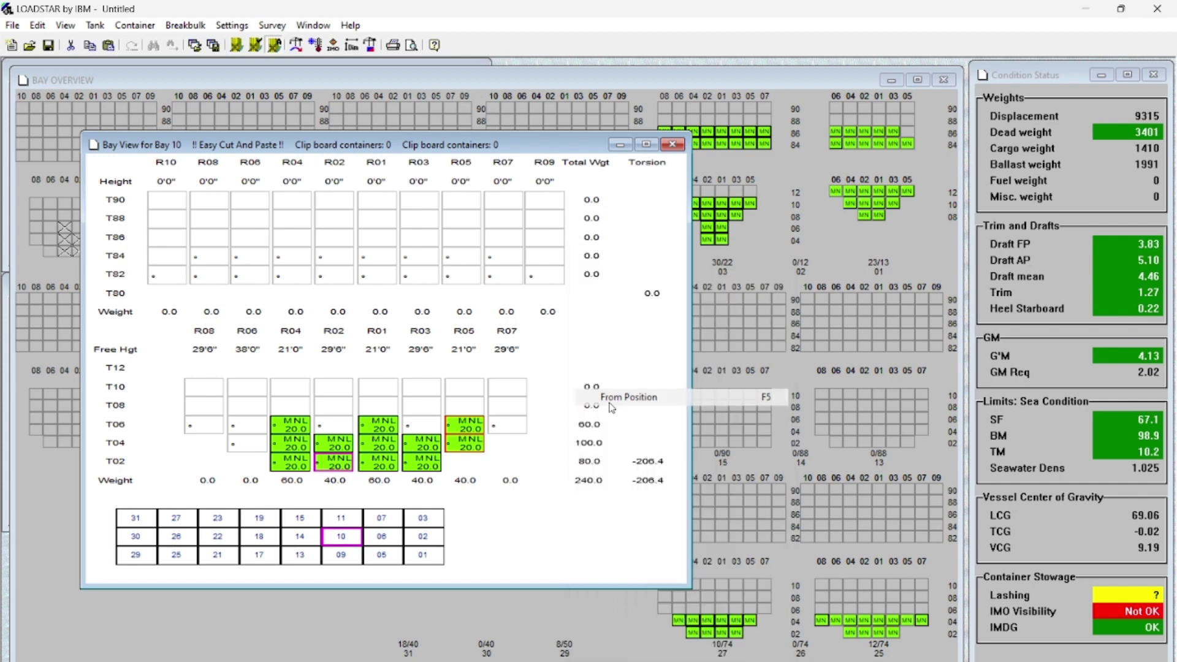
click(421, 428)
right_click(457, 431)
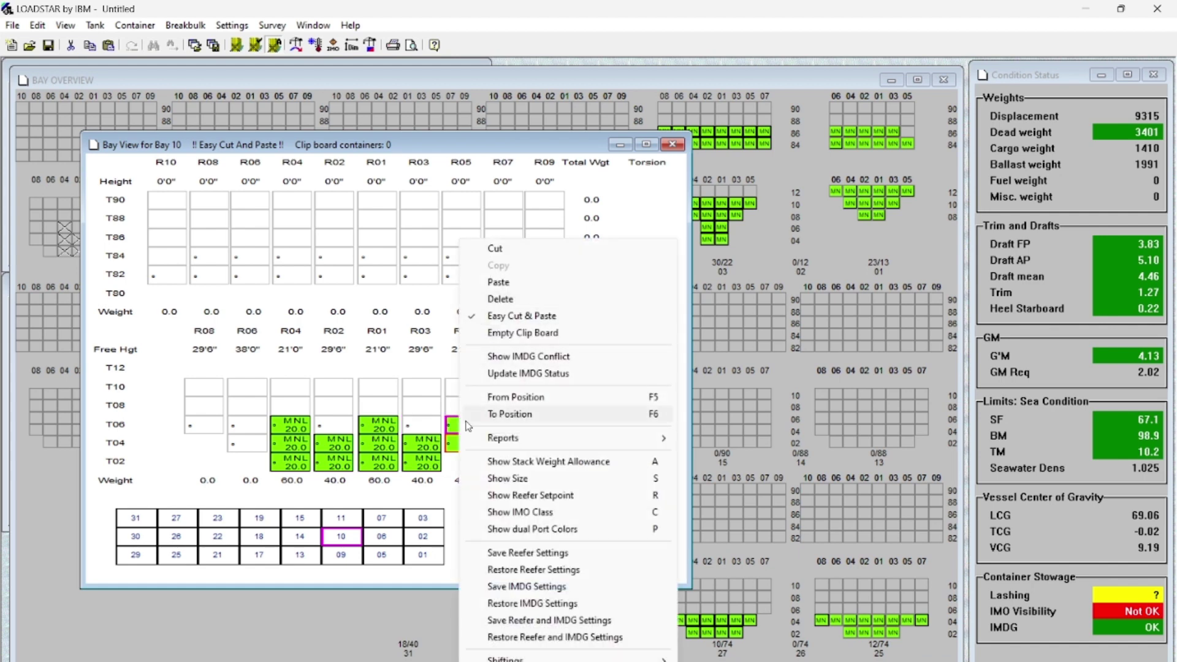
click(413, 428)
Stow a 20-tonne container in slot R03 T06 via its container details form.
double_click(413, 428)
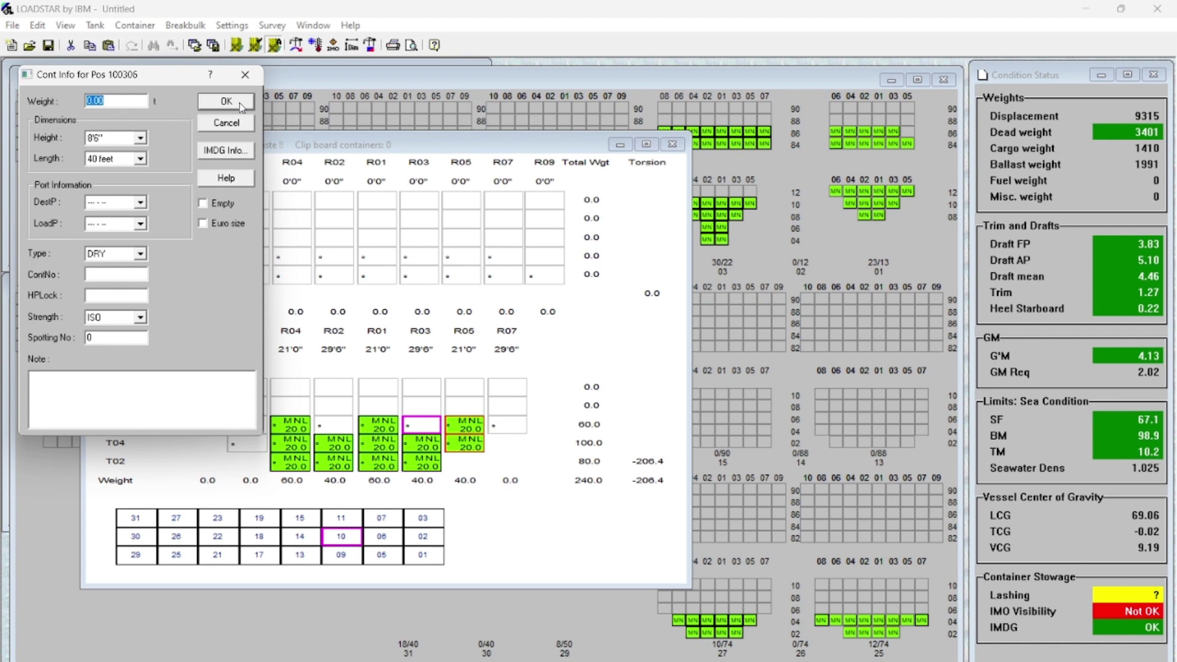
text(20)
click(217, 101)
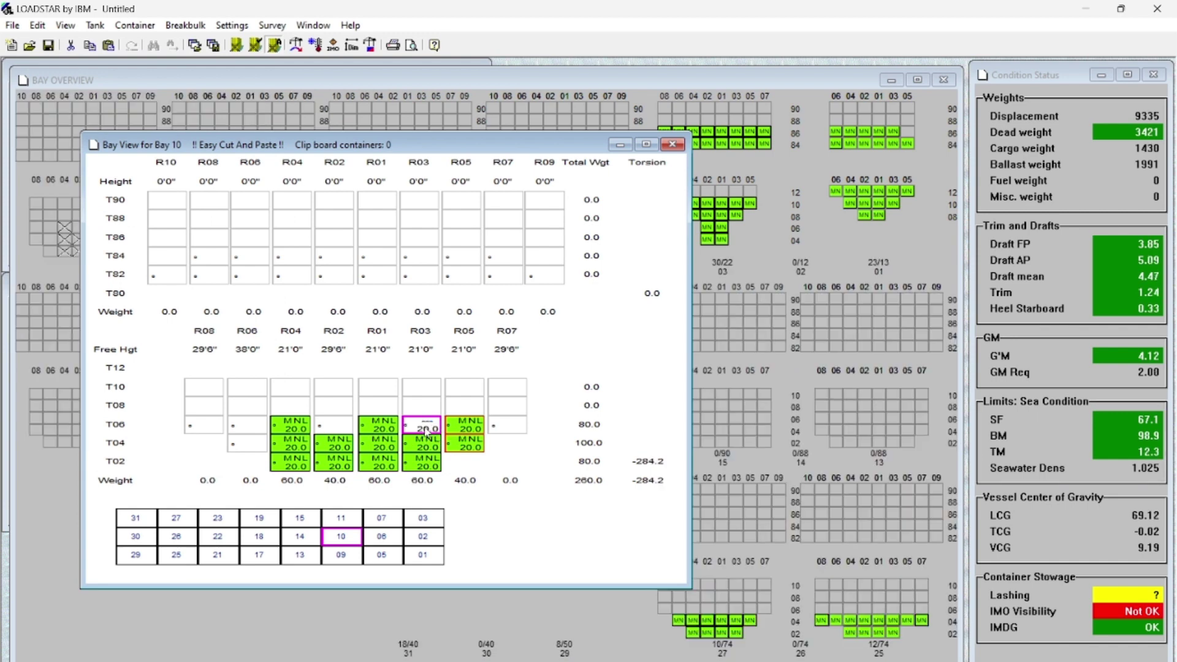
Replace the R03 T06 container with a 15 t one bound for LAX, loaded at PH.
double_click(428, 428)
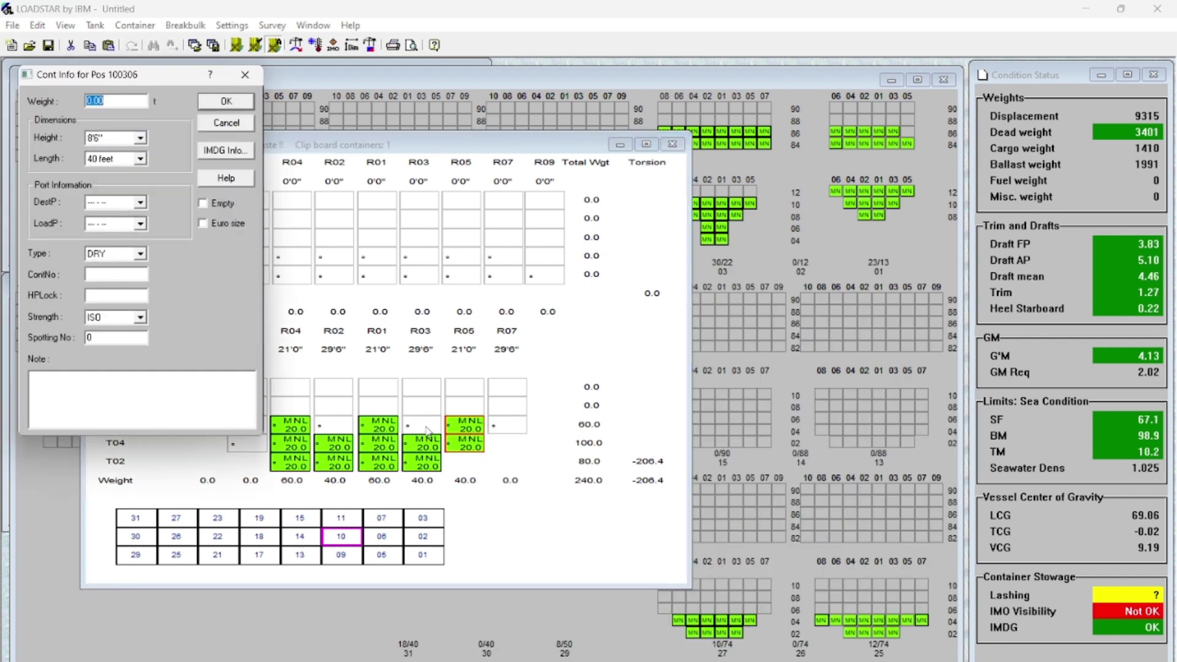
click(140, 202)
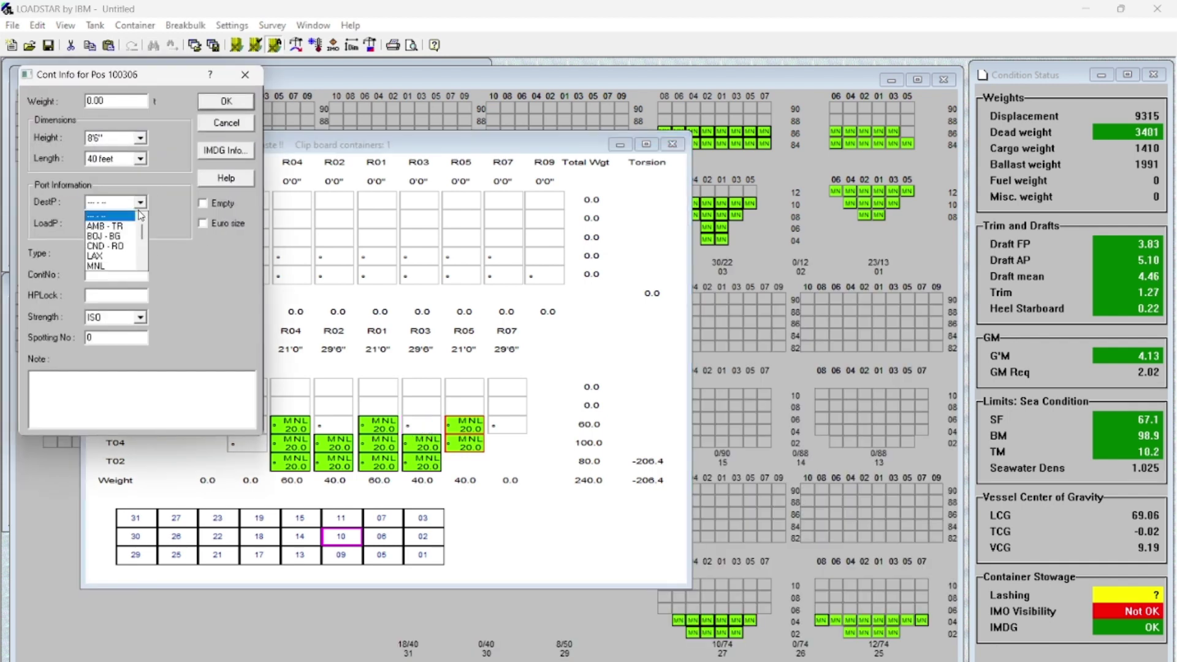
click(137, 253)
click(140, 224)
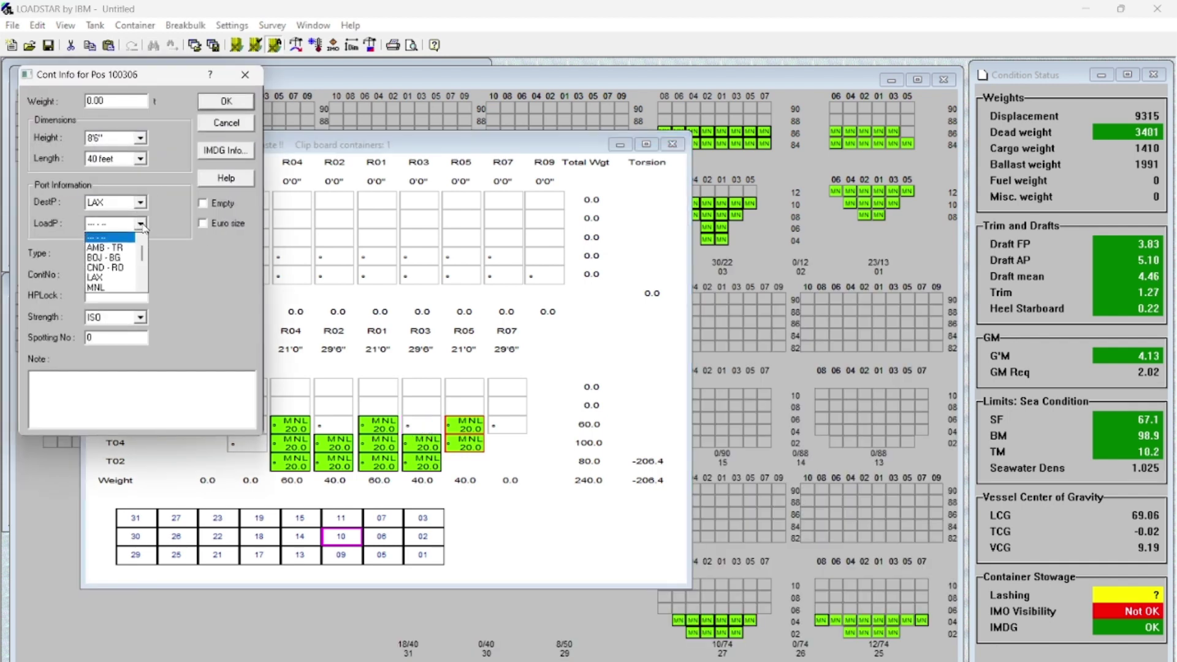
scroll(124, 290, down, 2)
click(125, 291)
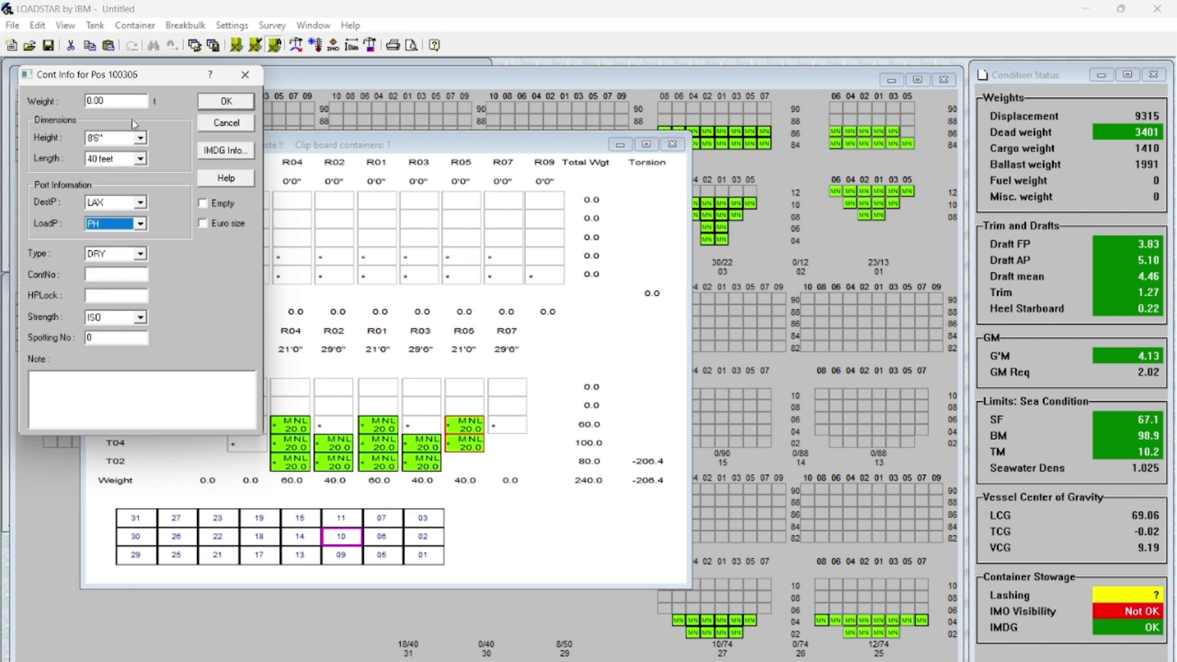
double_click(86, 100)
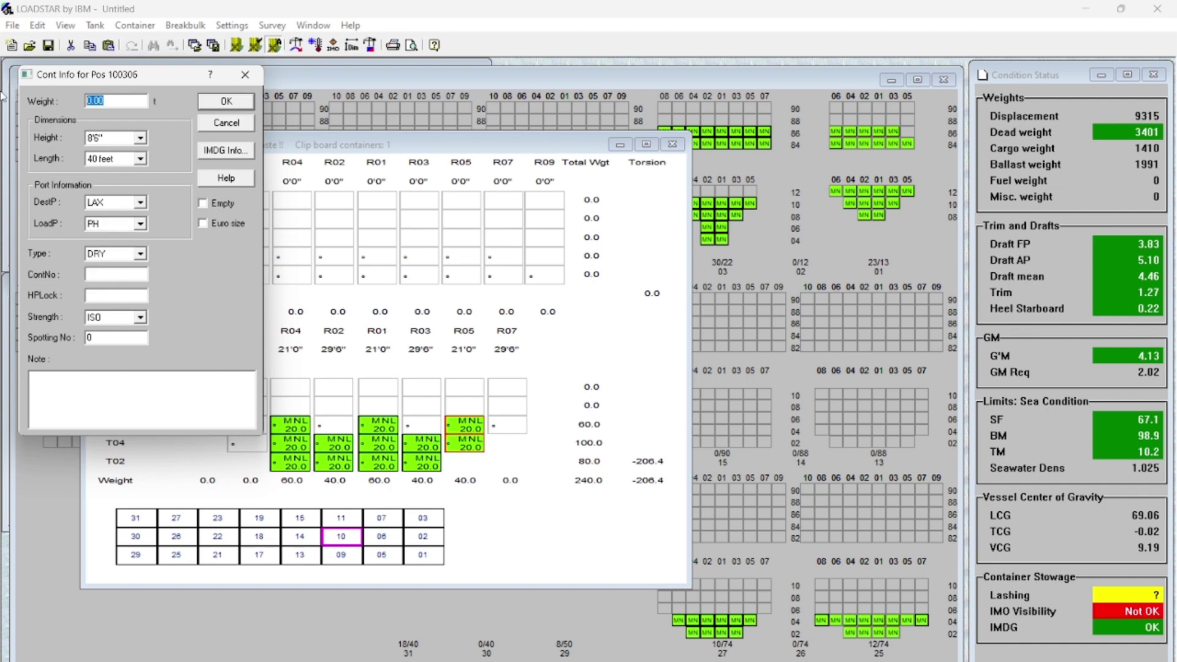
text(15)
click(222, 107)
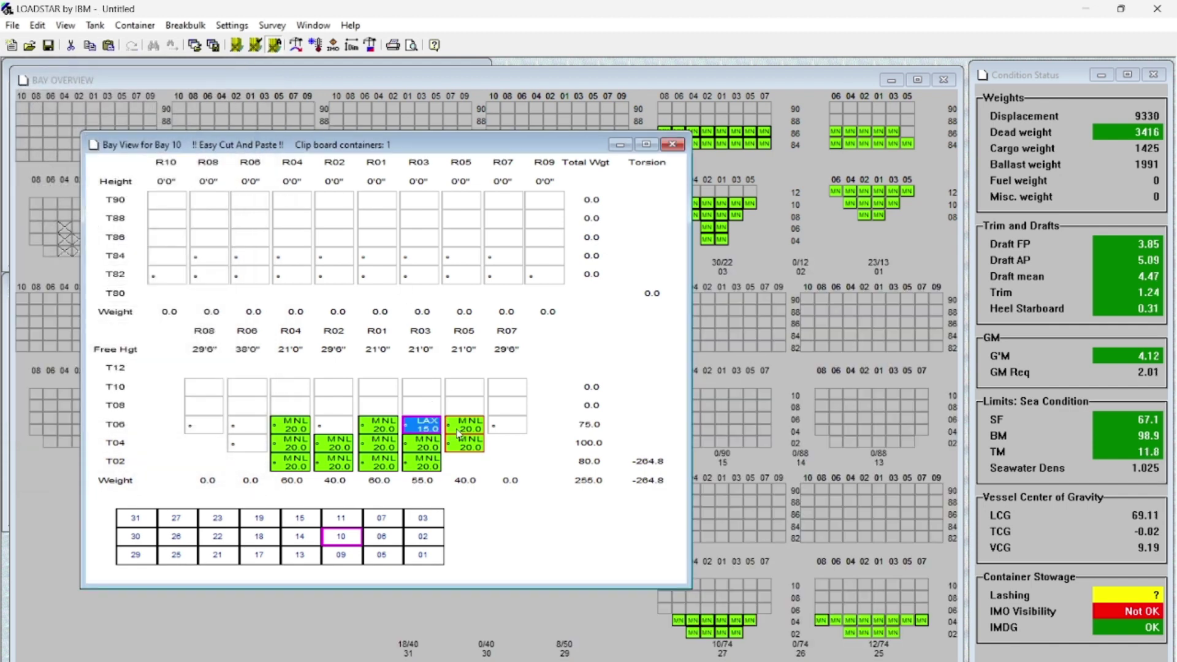
Switch the Bay 10 row figures to Show Stack Weight Allowance.
right_click(573, 362)
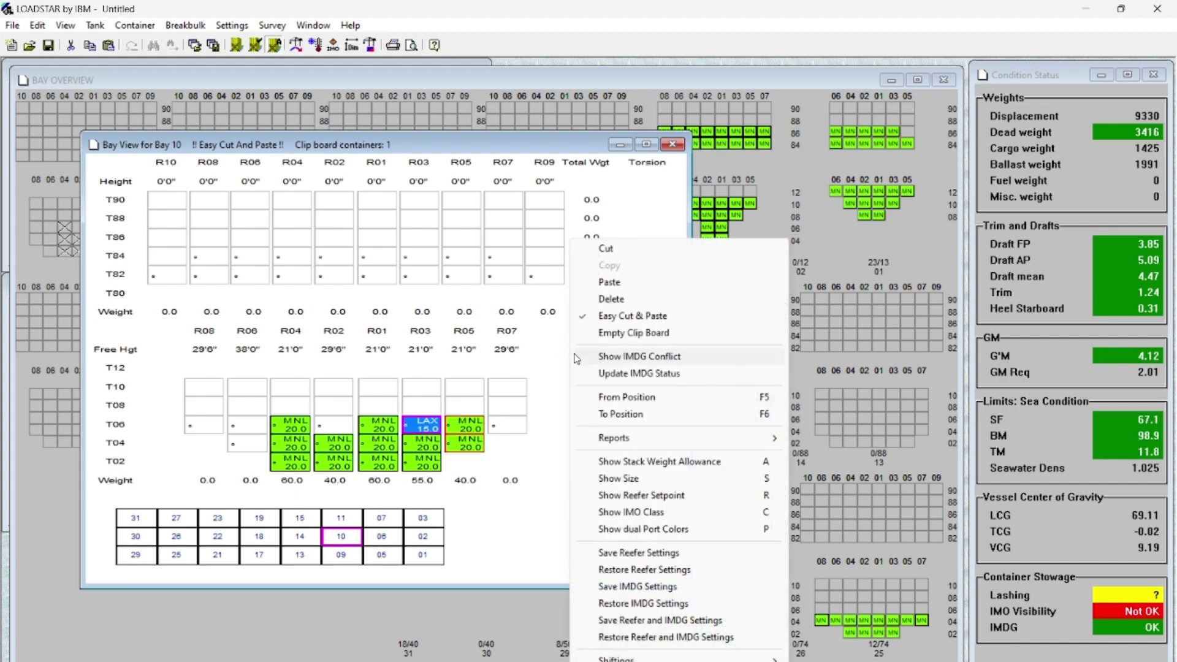
click(616, 462)
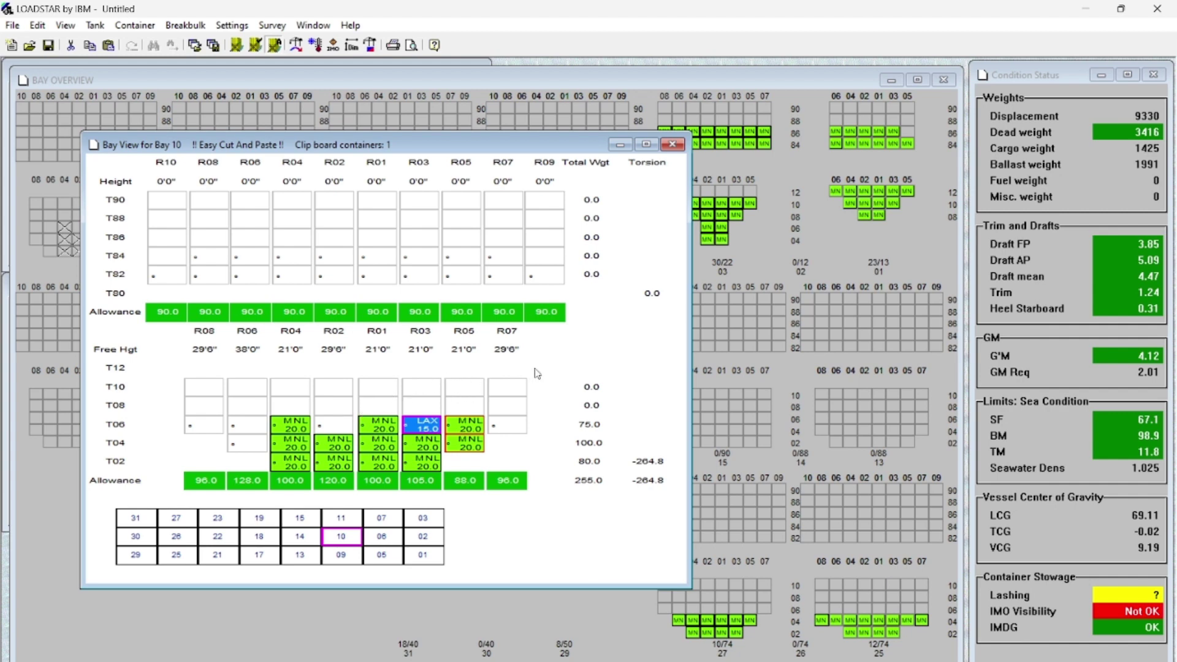
Glance at the Tabular Tank View of all tanks and close it again.
click(95, 26)
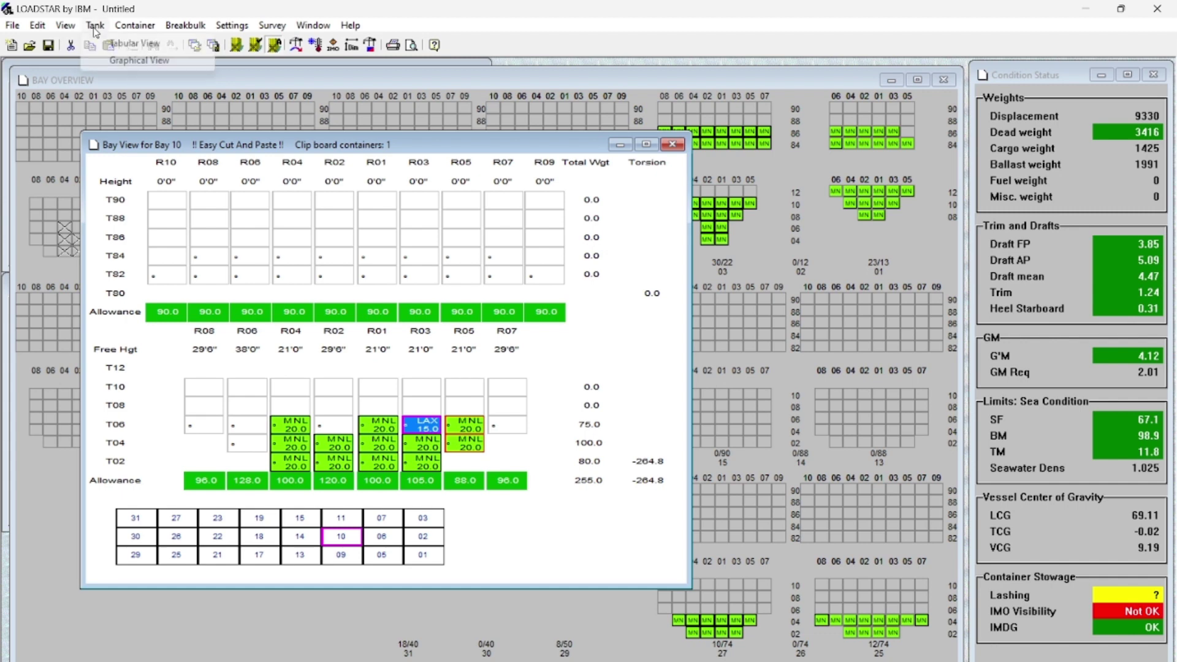
click(109, 46)
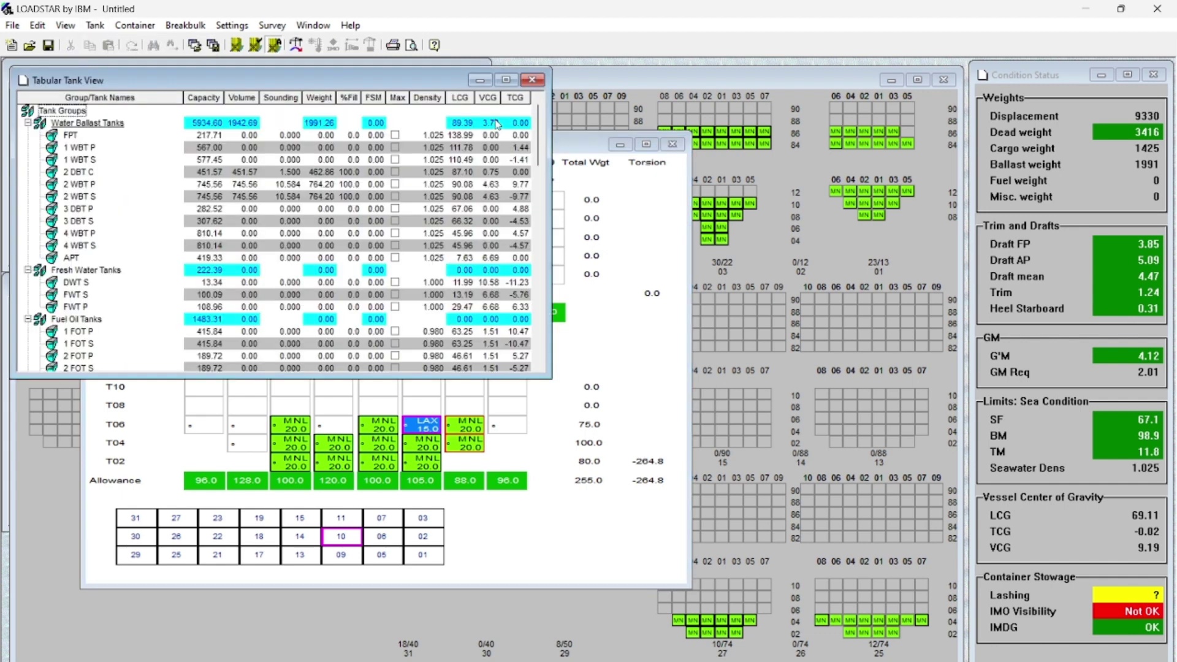
click(534, 80)
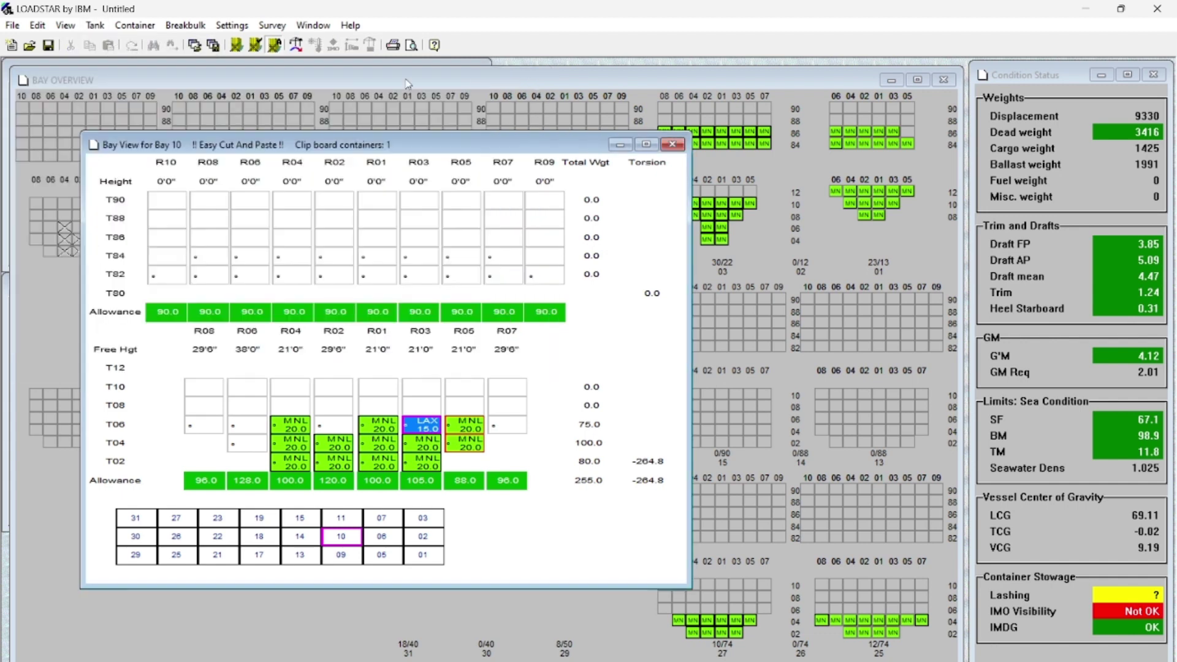
Show the graphical water ballast tank plan and bring up details for 1 WBT P.
click(95, 25)
click(129, 62)
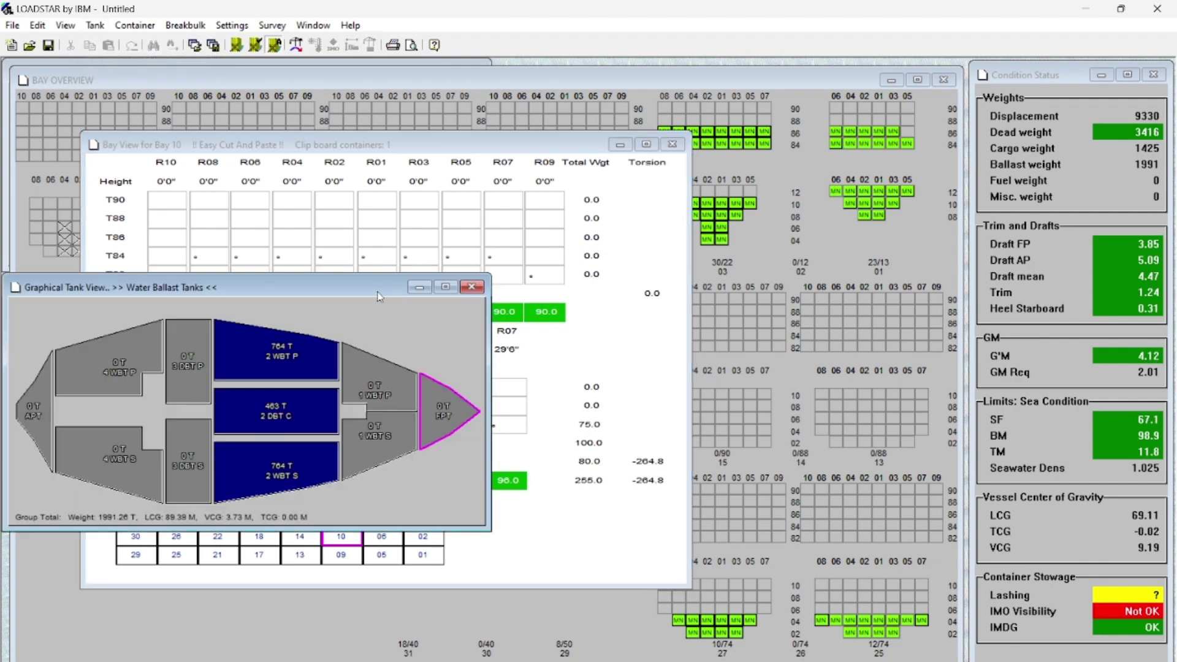
drag(377, 296, 609, 239)
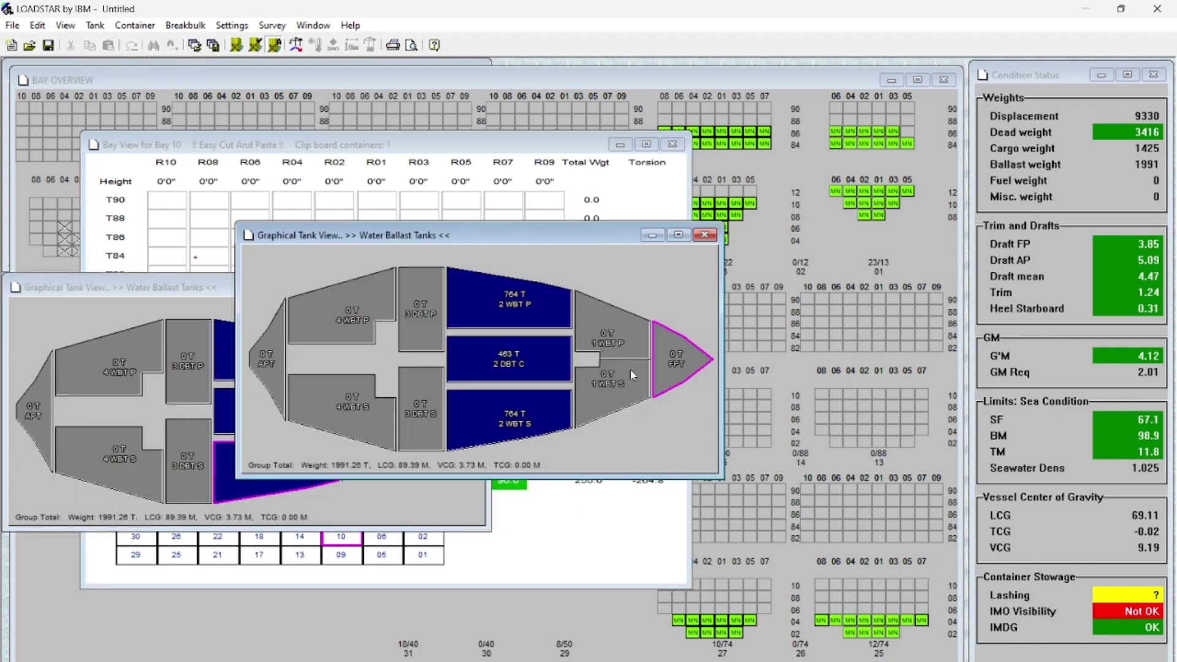
double_click(616, 335)
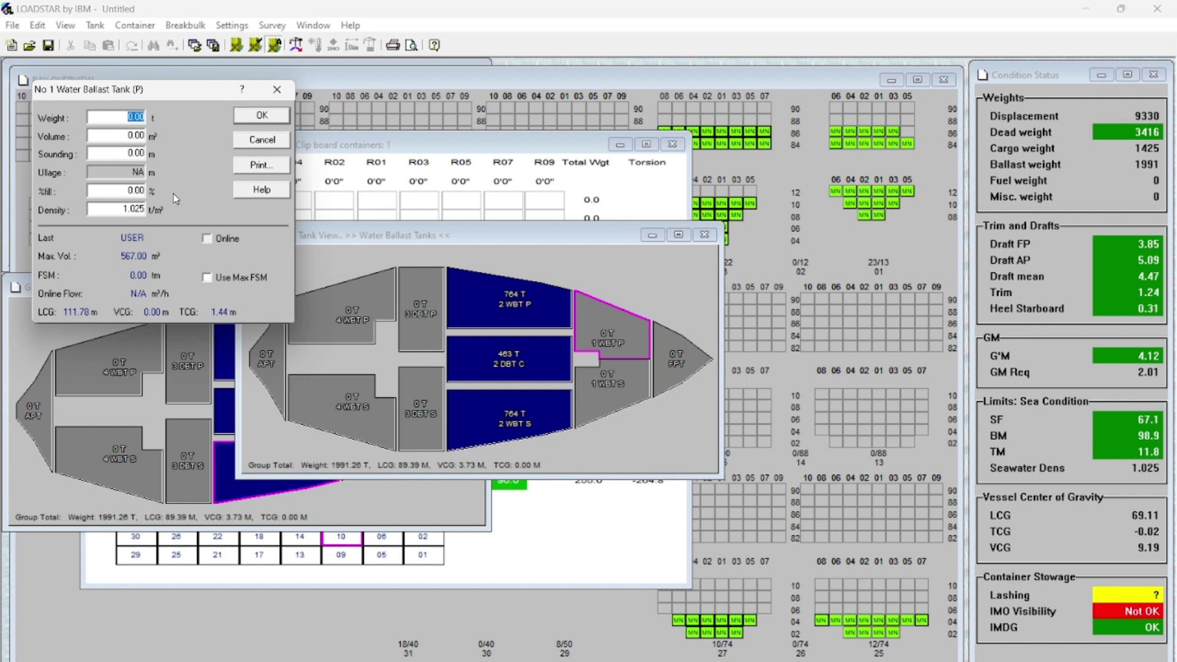
Set No 1 Water Ballast Tank (P) to 100% fill, giving 581 t.
click(95, 190)
key(End)
key(shift+Home)
key(End)
key(shift+Home)
text(100)
click(261, 114)
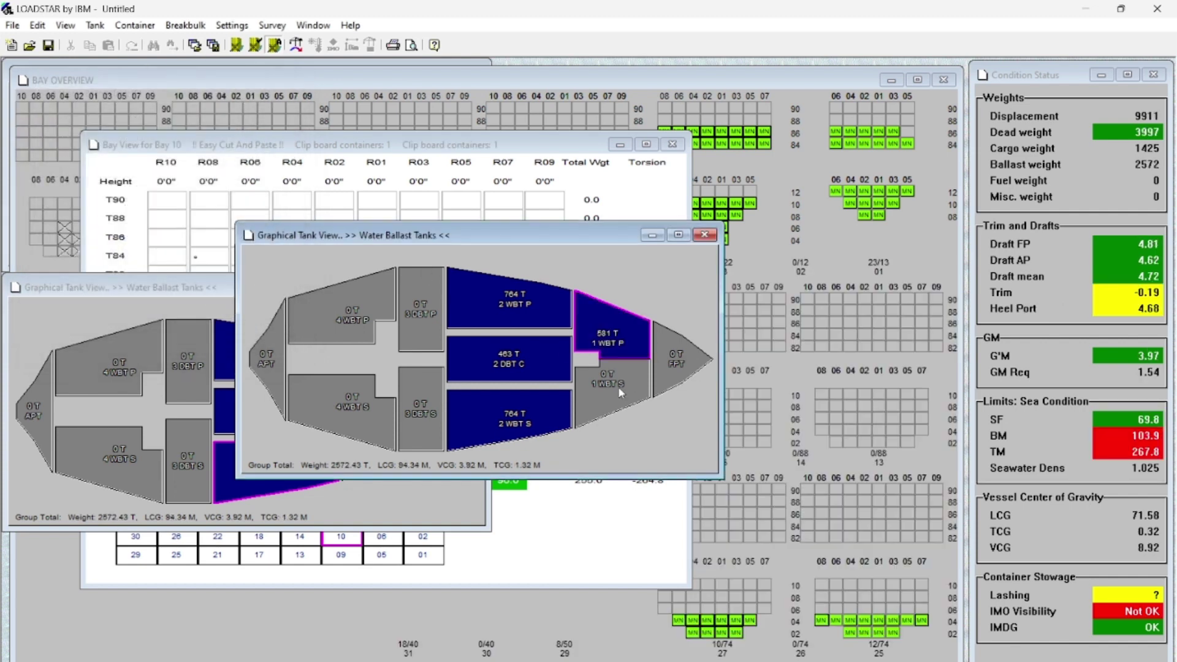
Fill all ballast tanks from the tank plan, then empty them all back to 0 t.
click(618, 386)
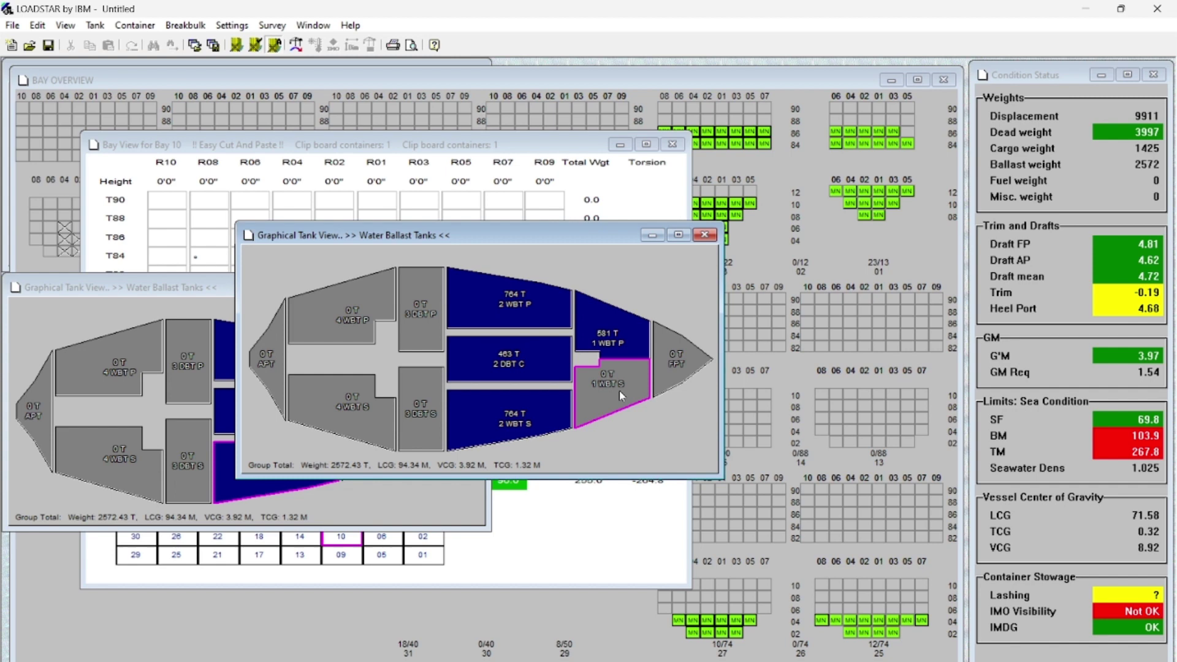
right_click(619, 390)
click(609, 383)
right_click(610, 383)
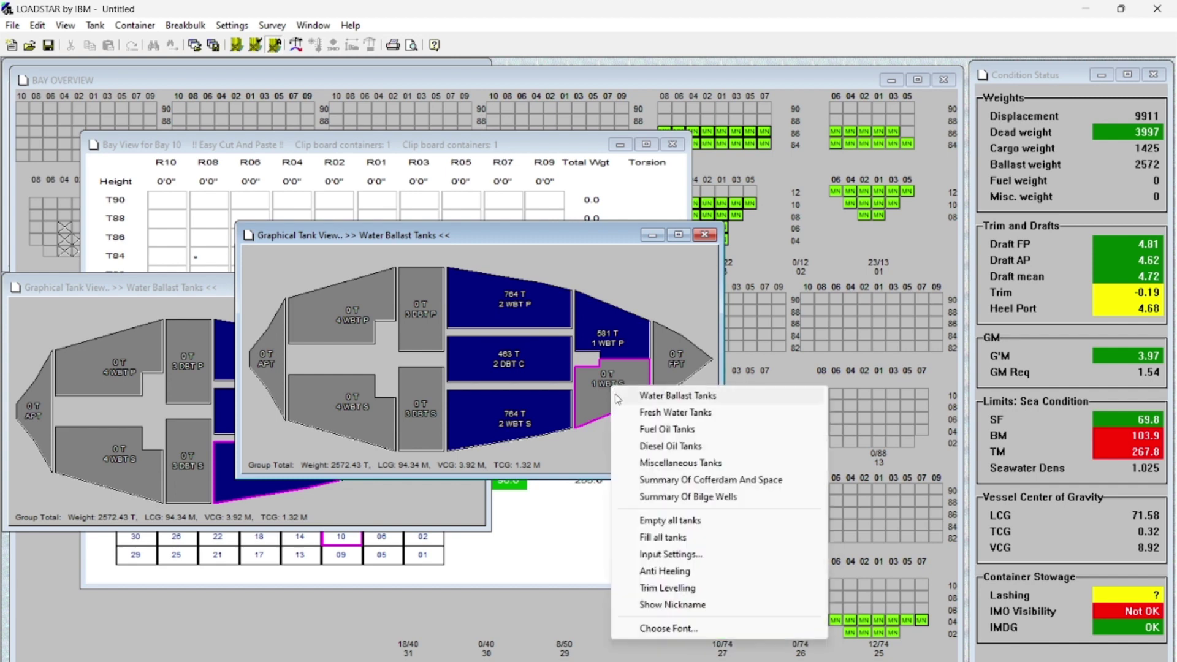
click(643, 537)
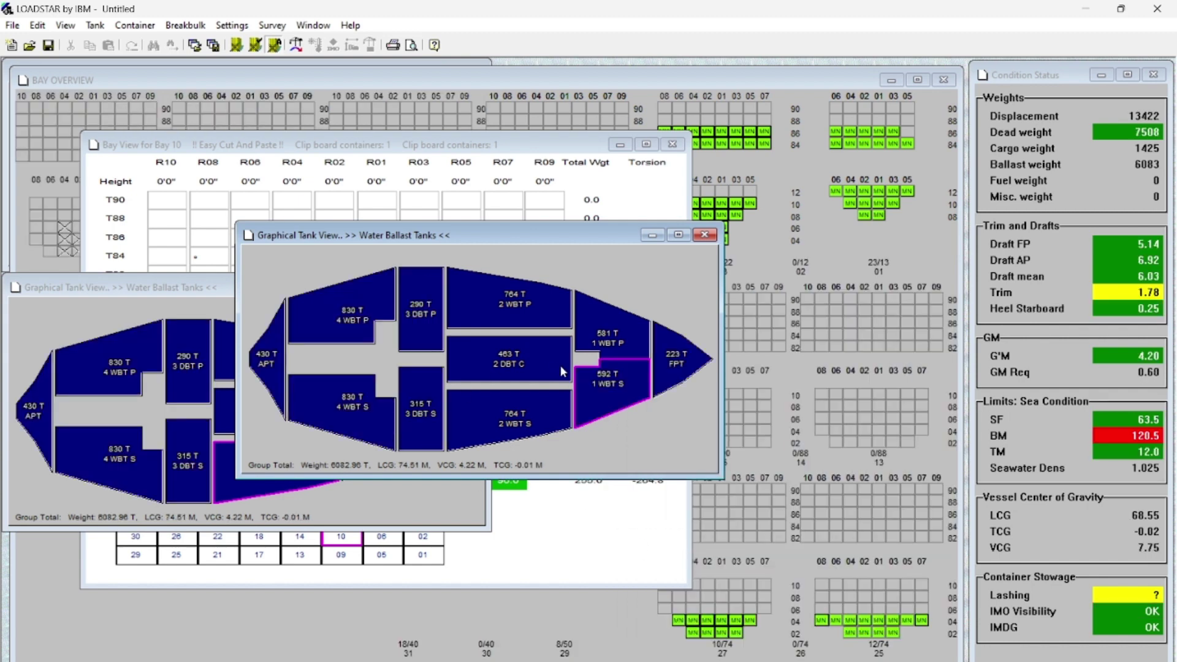
right_click(601, 335)
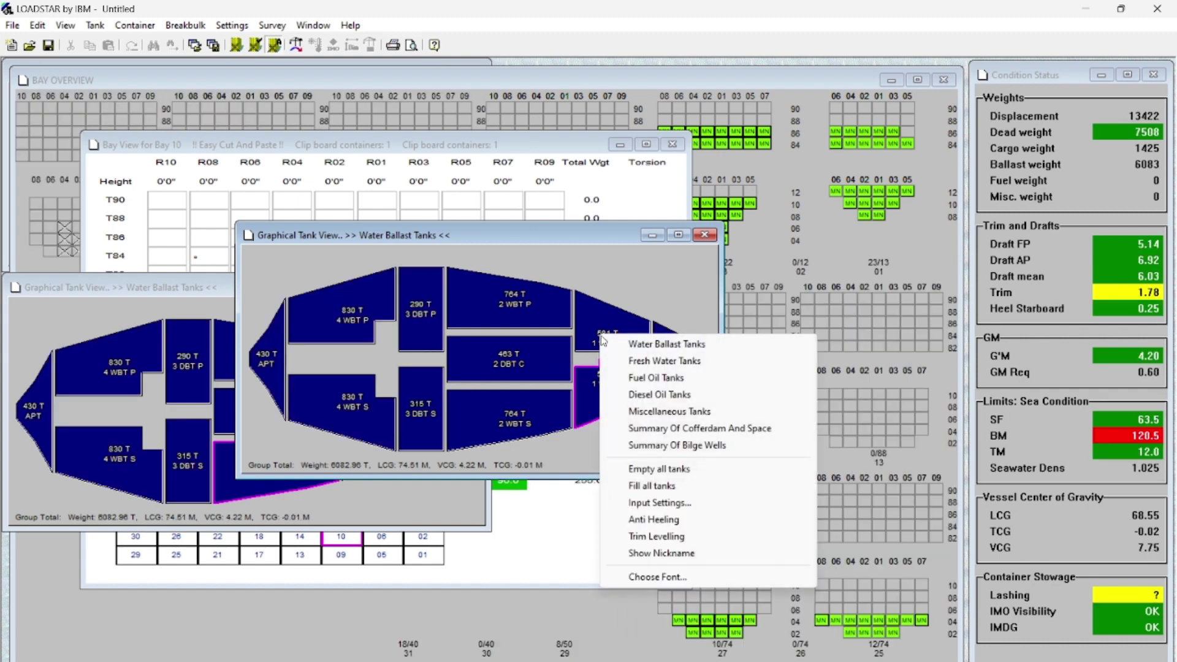
click(636, 470)
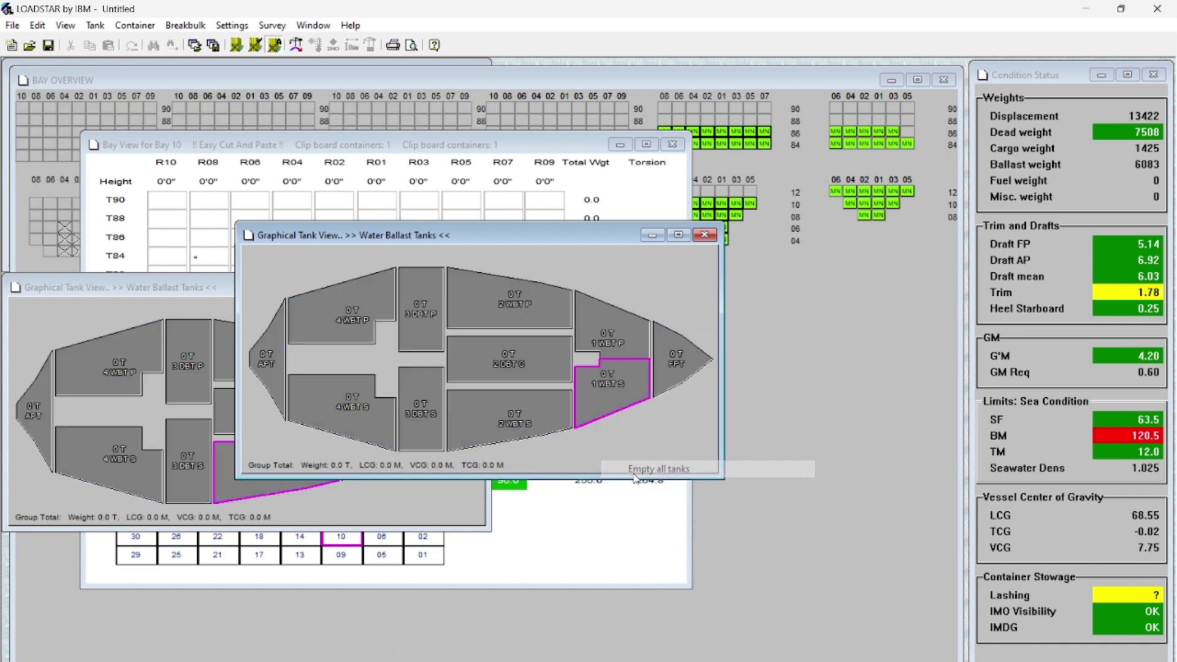
Bring up the properties of No 2 port water ballast tank.
click(486, 299)
right_click(488, 300)
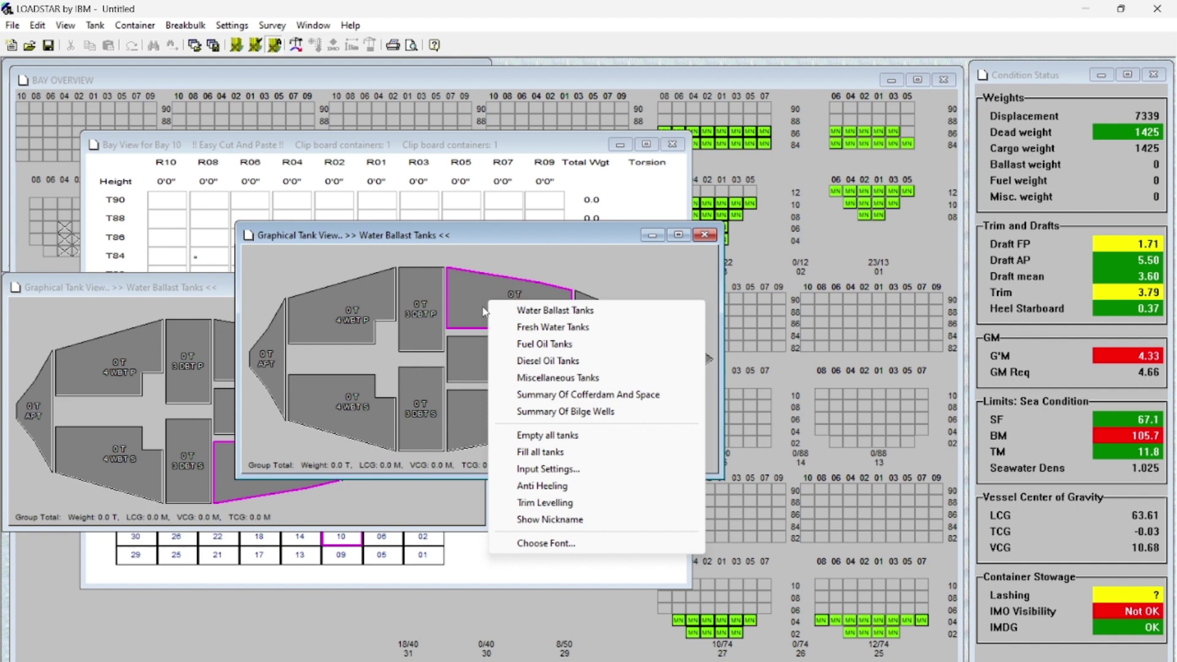
click(482, 312)
Set No 2 Water Ballast Tank (P) to 100% fill so it holds 764 t.
double_click(482, 305)
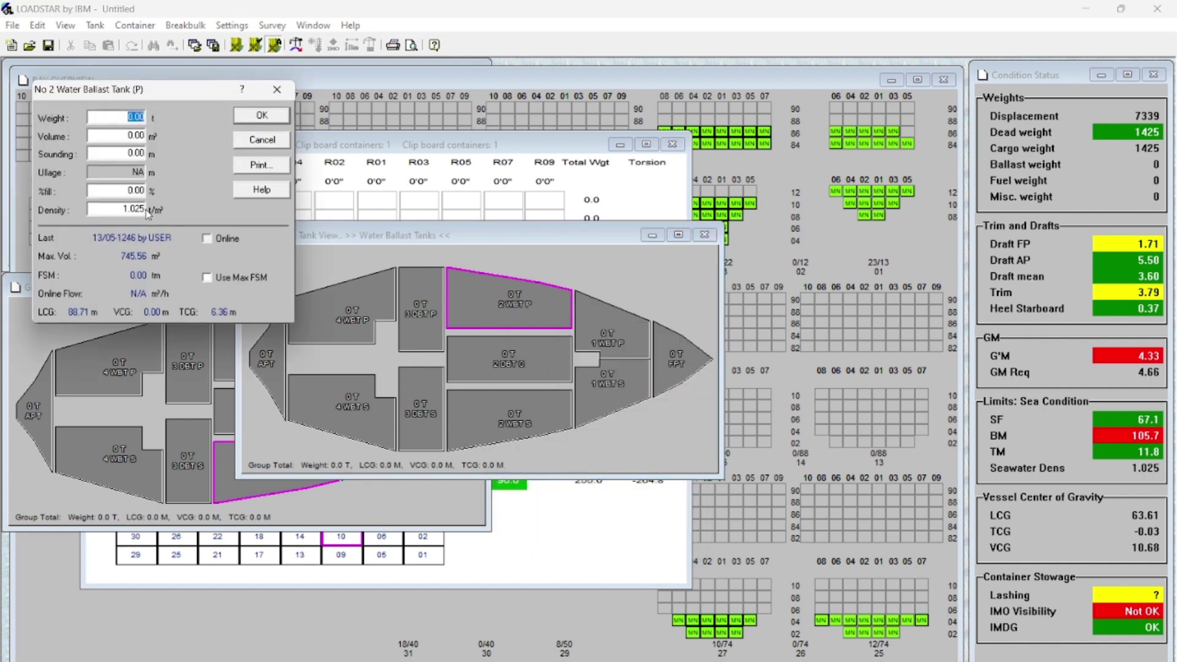
click(103, 190)
text(100)
click(271, 119)
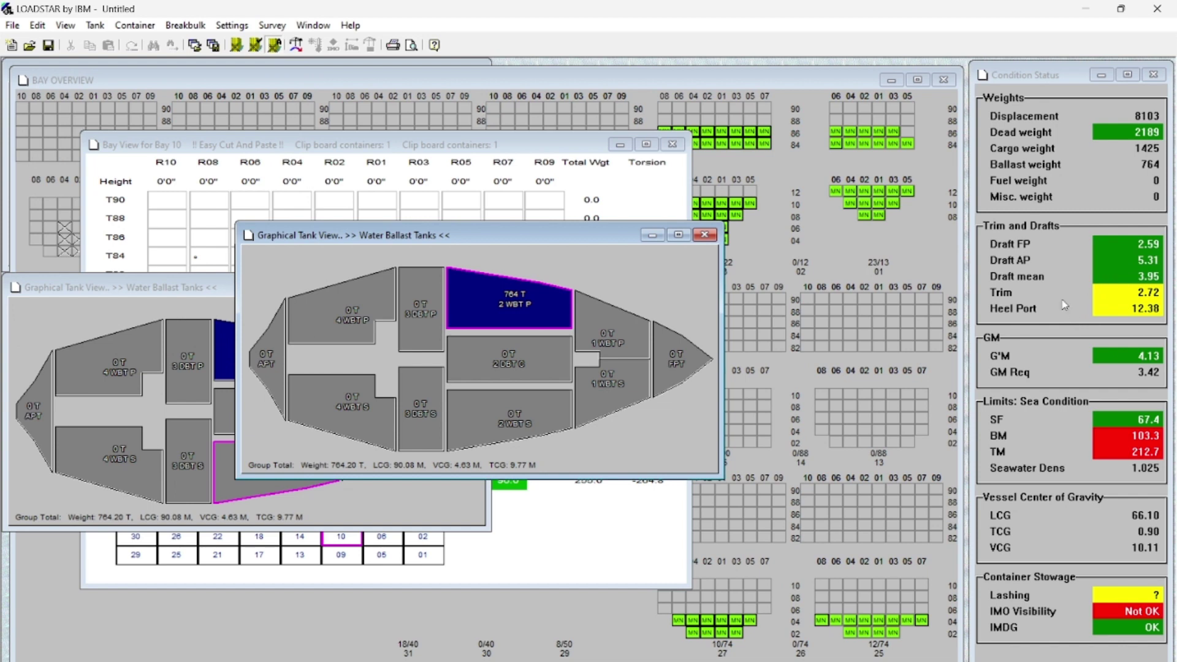
click(95, 28)
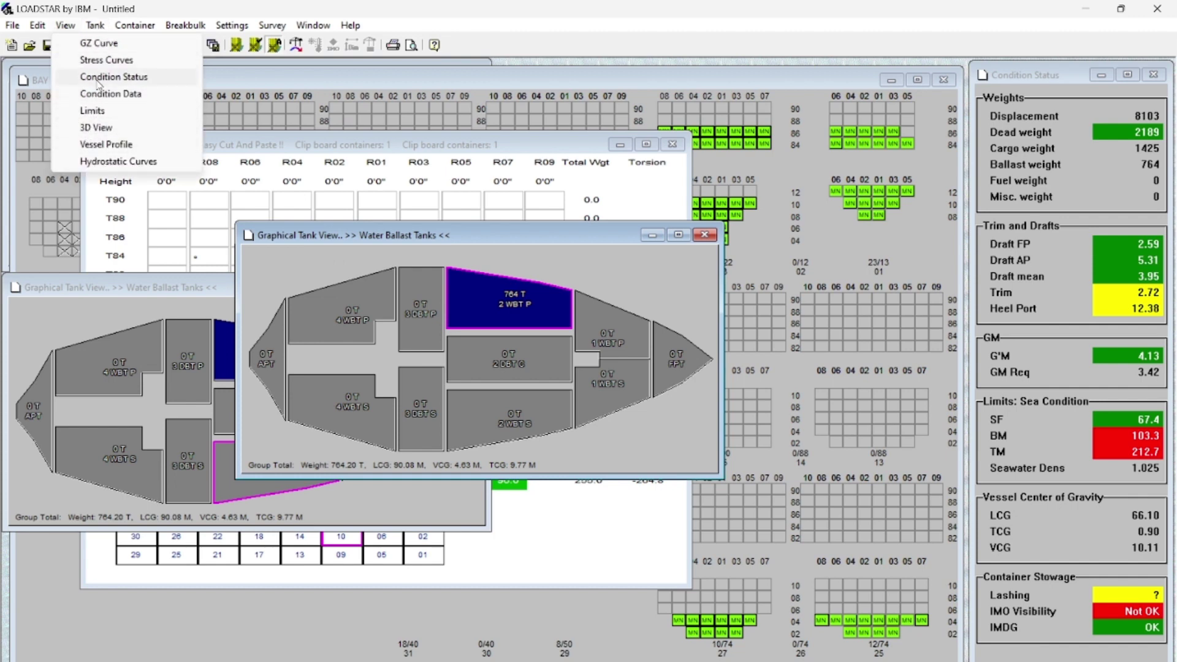
Show the heeled ship's theoretical visibility line on the Vessel Profile.
click(104, 151)
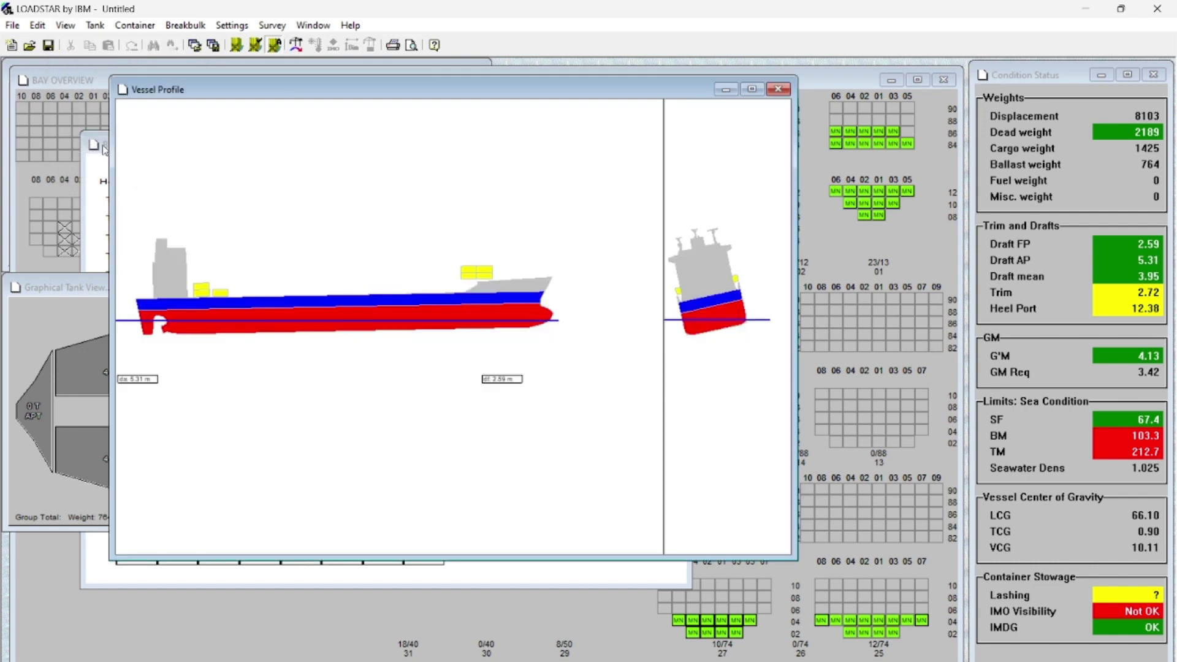
drag(561, 97, 530, 115)
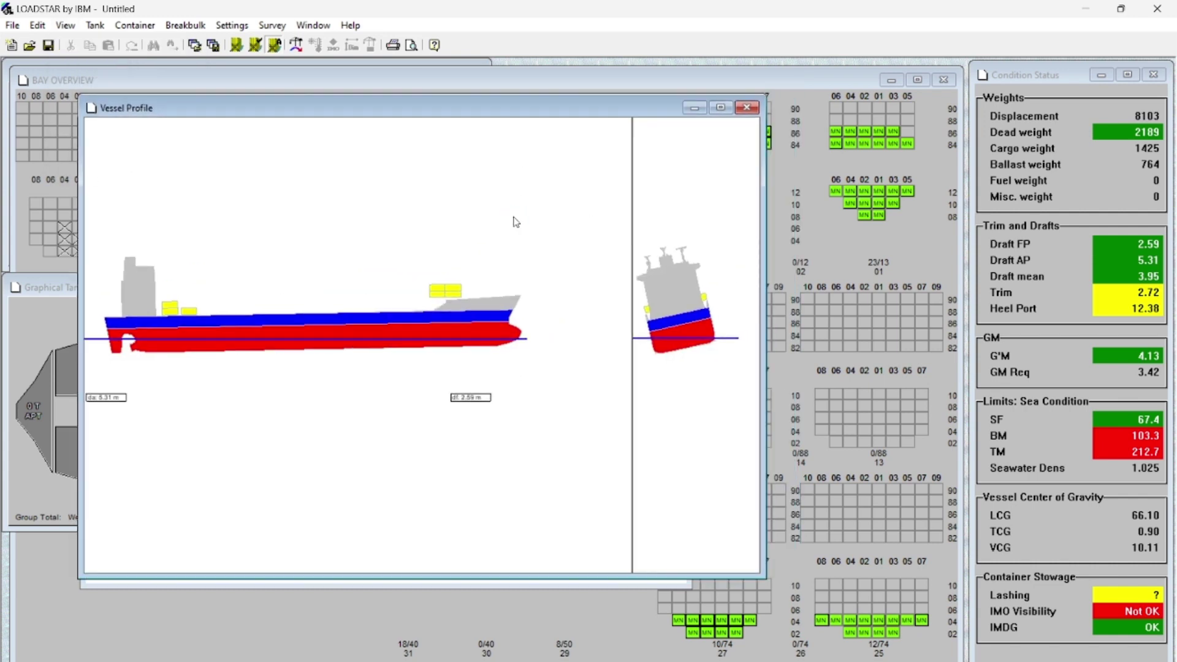
right_click(519, 221)
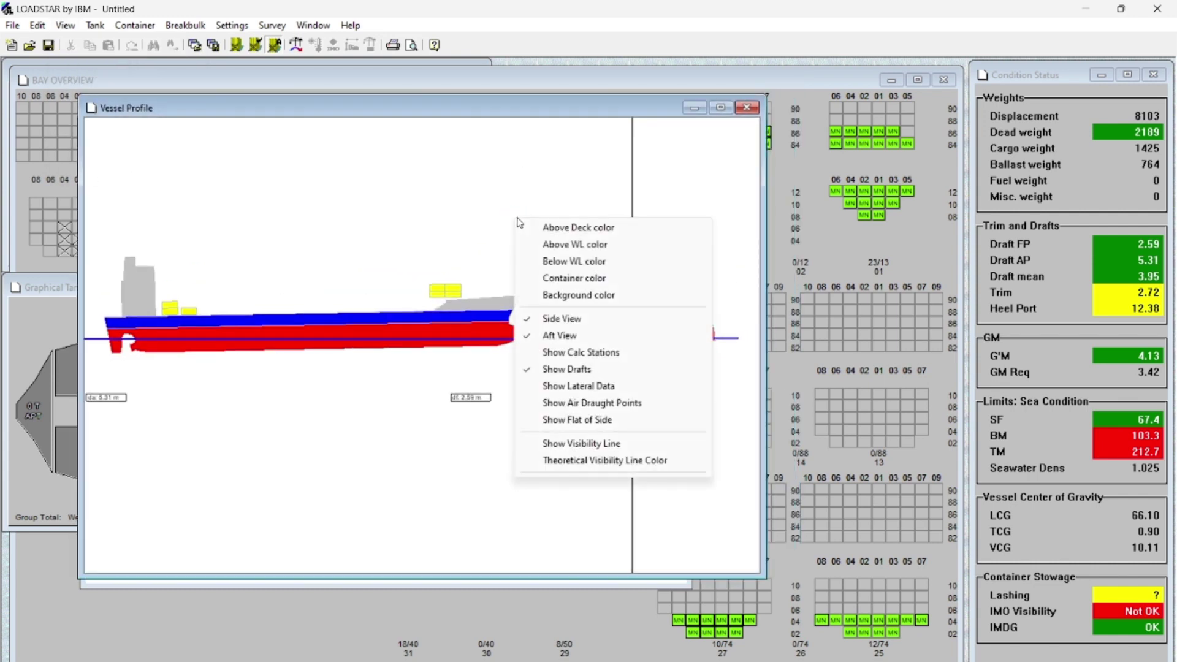
click(576, 450)
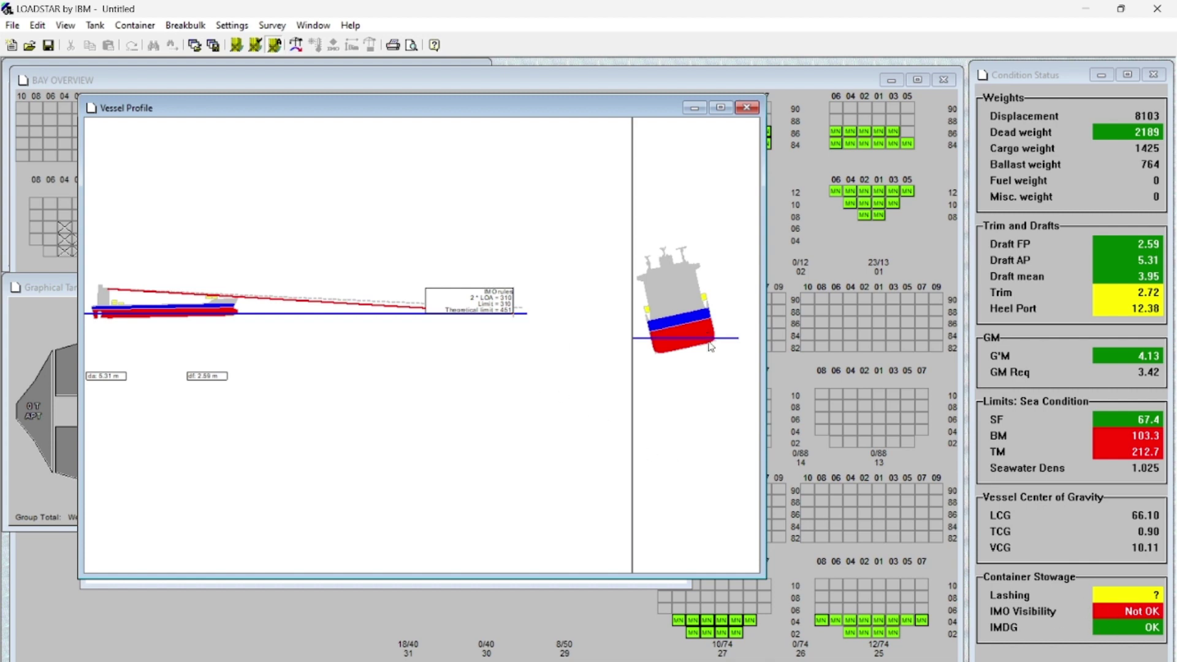
Bring up the properties of the No 2 starboard water ballast tank from the graphical tank view.
click(96, 26)
click(110, 61)
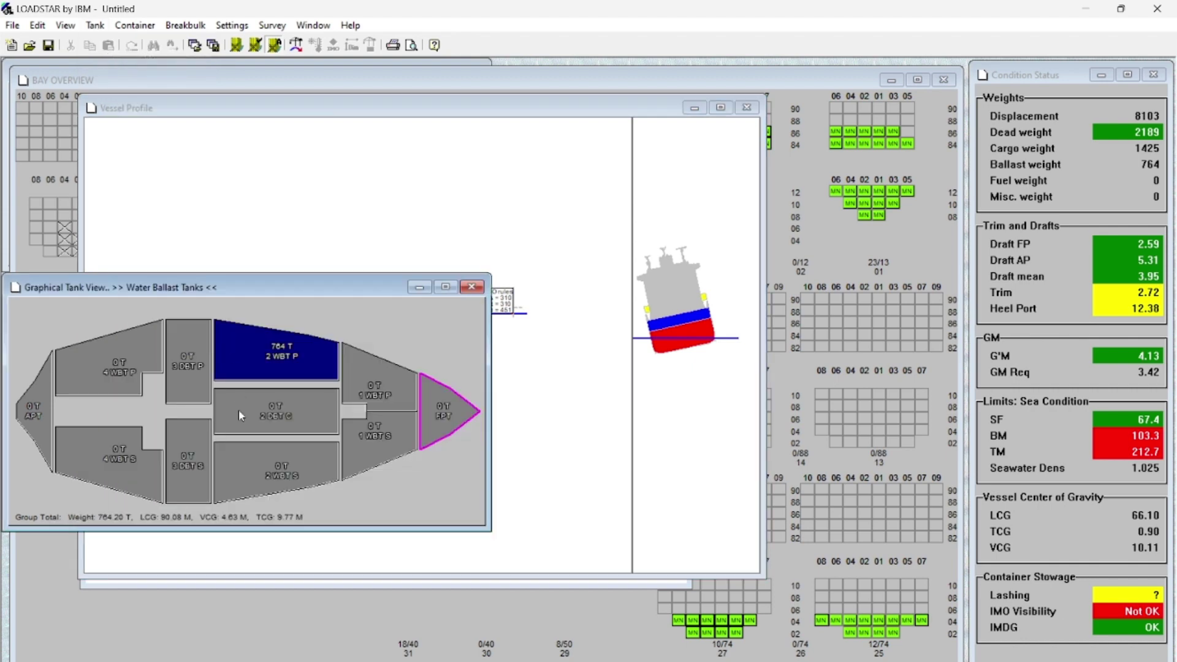
click(268, 471)
right_click(268, 466)
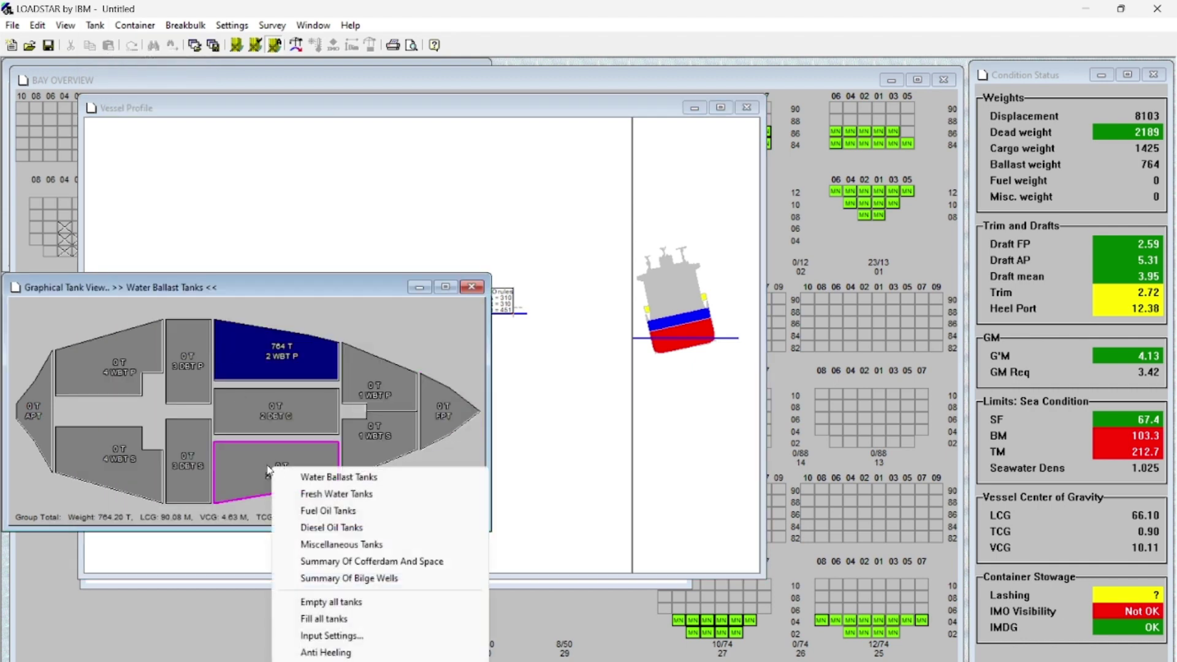
click(269, 467)
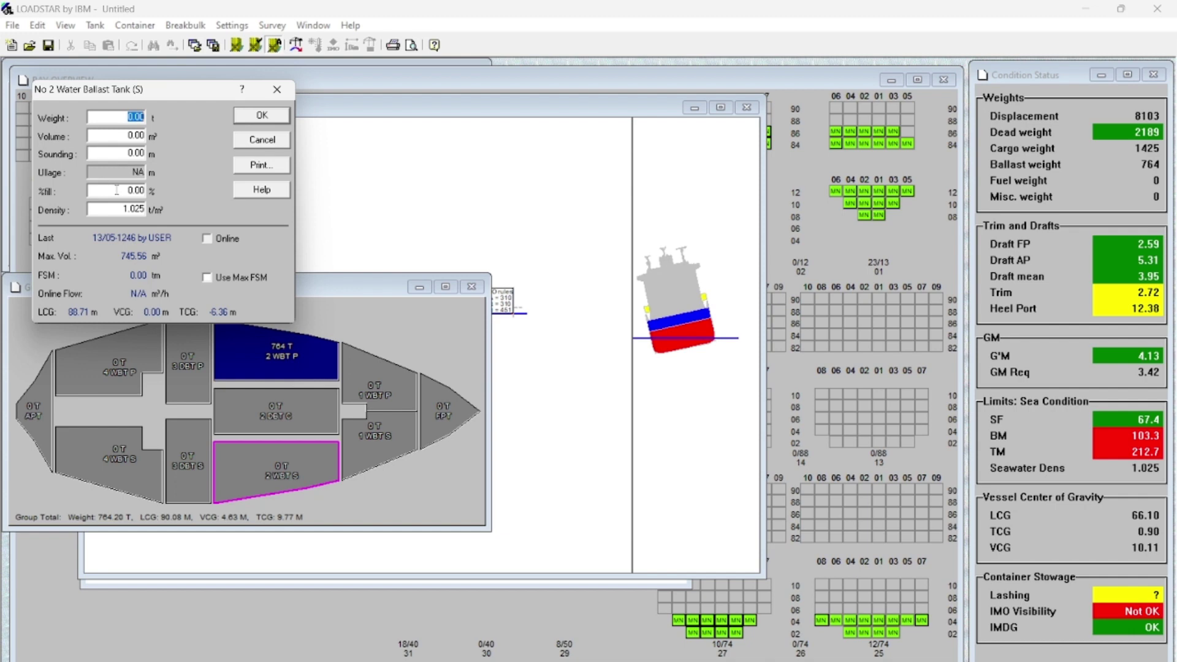
Fill the 2 WBT S tank to 100 % (764 t), bringing heel down to 0.33° starboard.
click(117, 189)
text(1)
text(00)
click(264, 116)
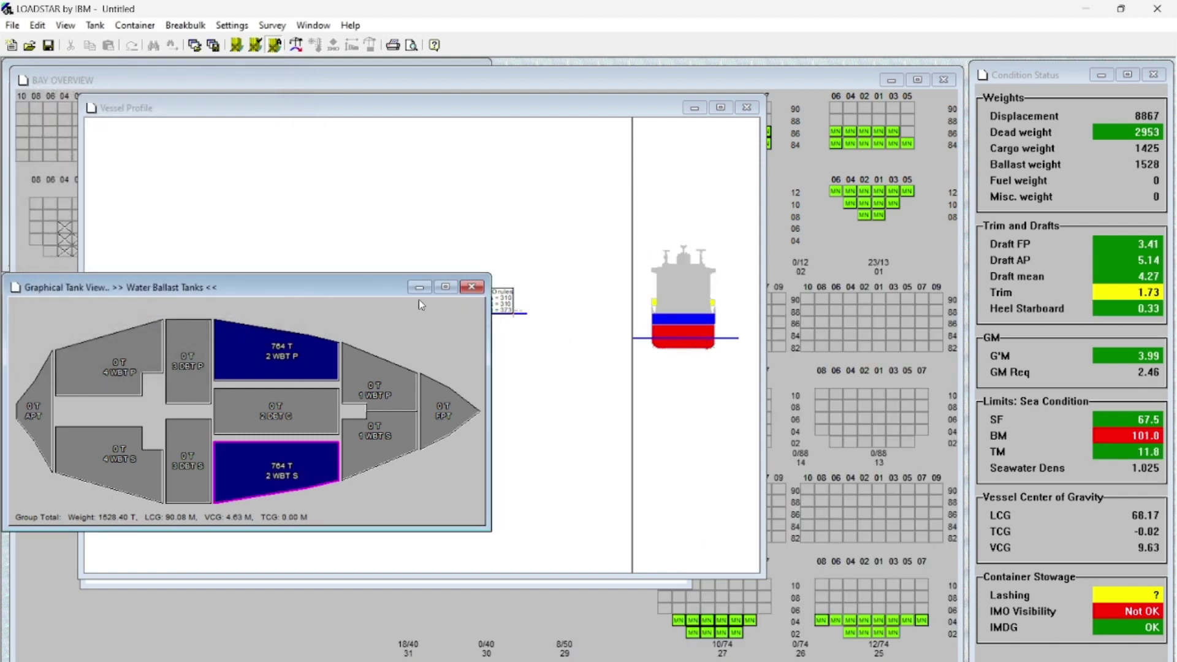
drag(339, 279, 340, 174)
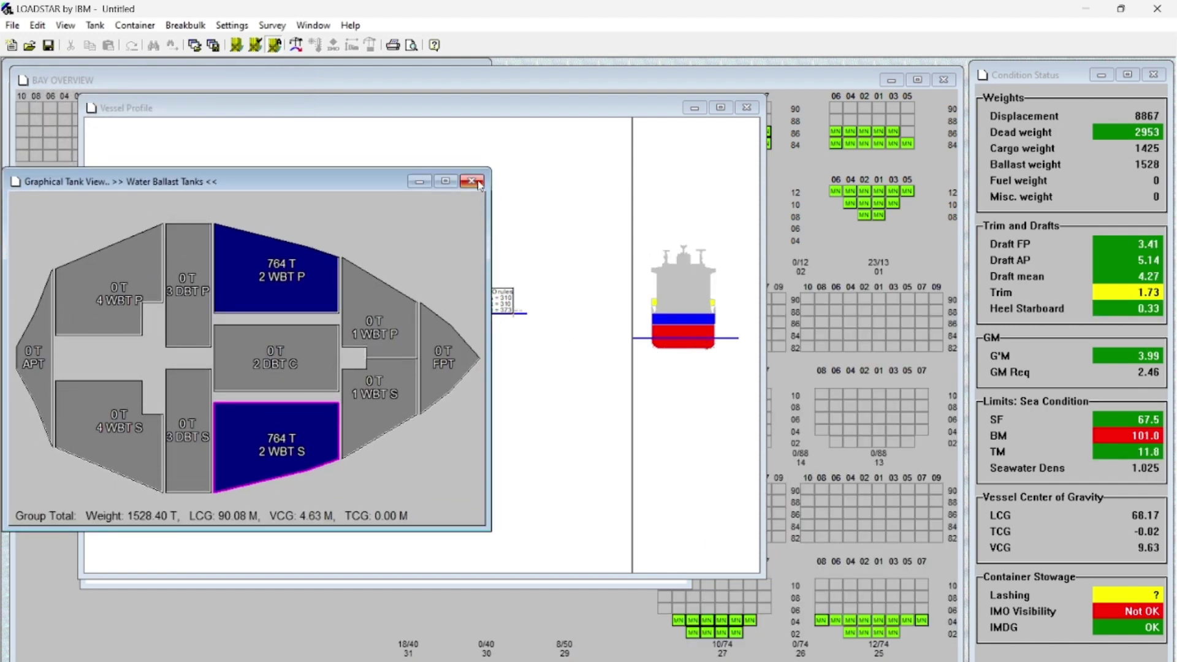
Close the ballast tank view and hide the visibility line on the profile.
click(472, 287)
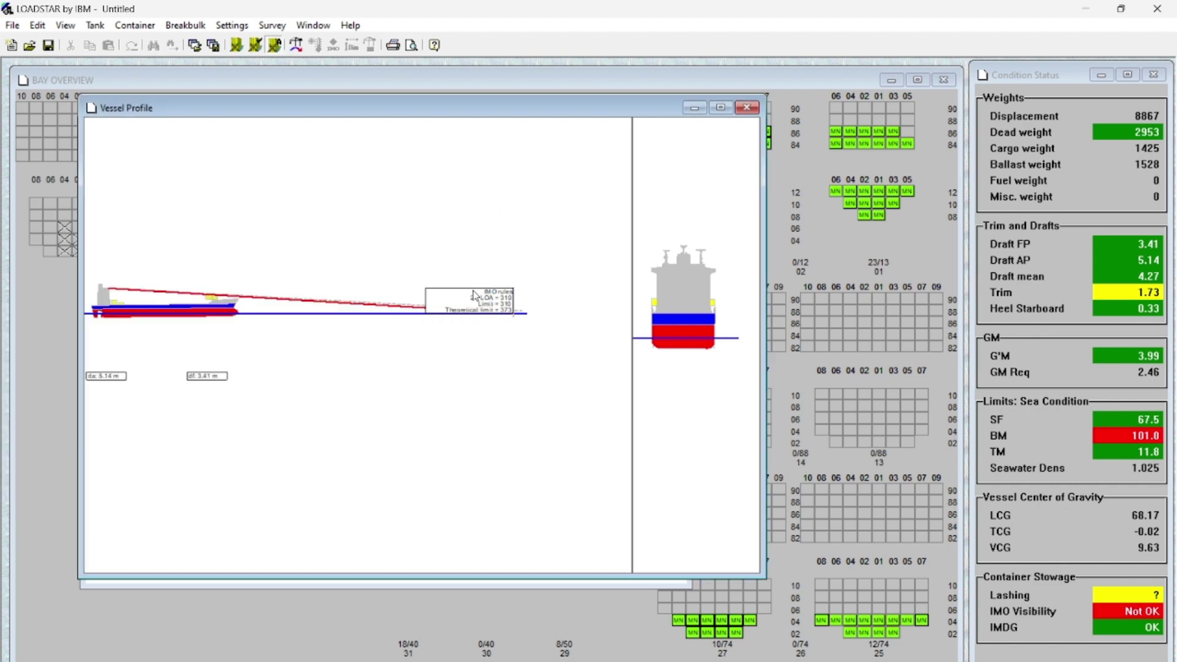
right_click(478, 252)
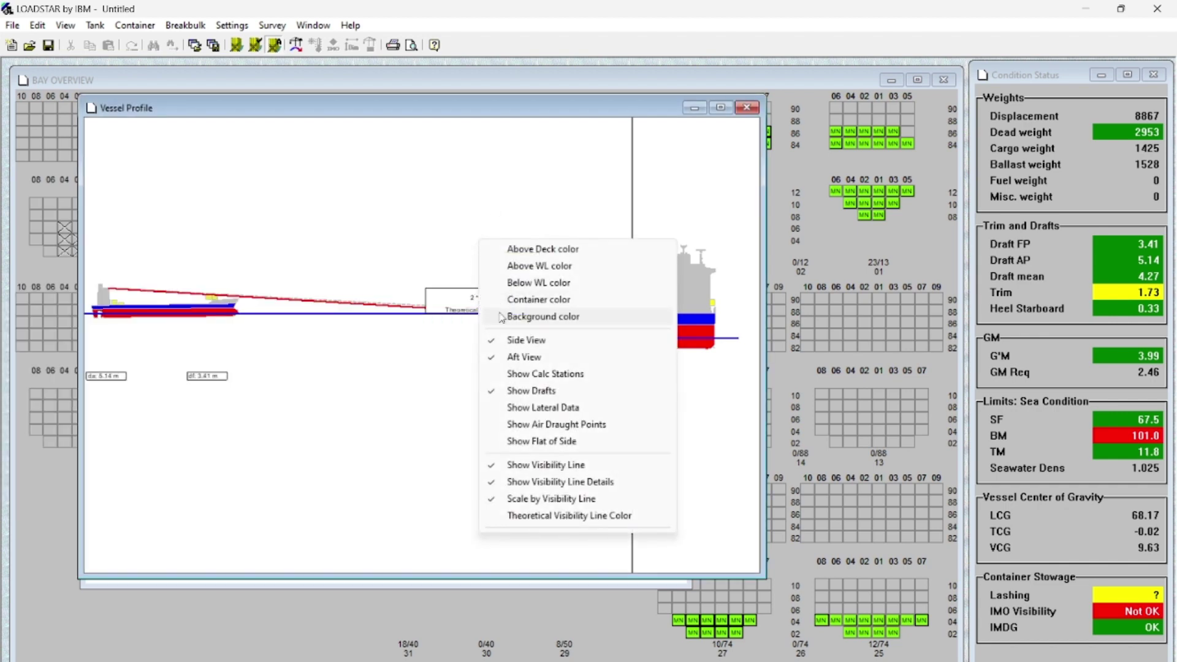
click(501, 471)
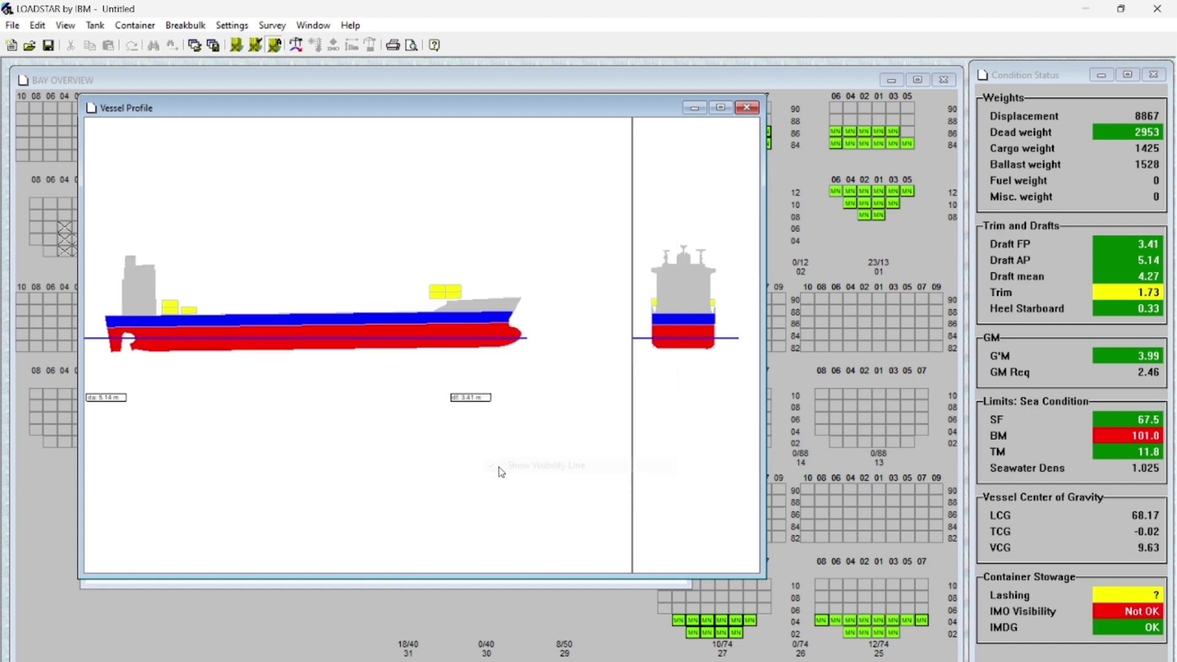
Toggle the calculation stations on the profile on and then off again.
right_click(351, 159)
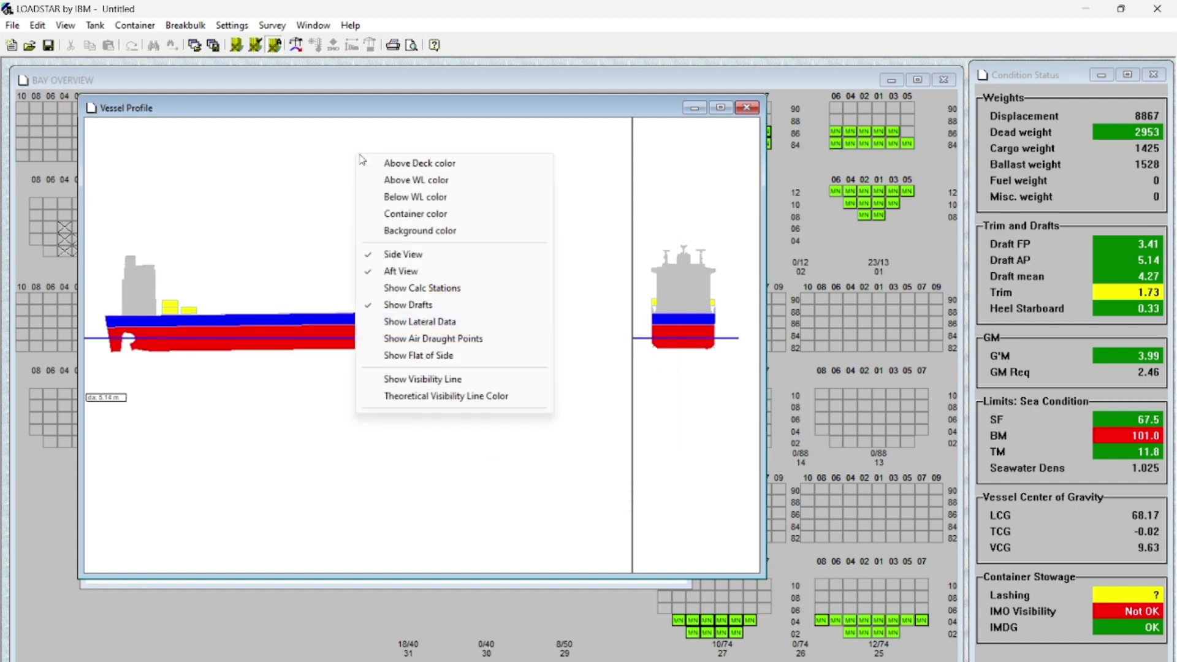
click(368, 290)
right_click(377, 236)
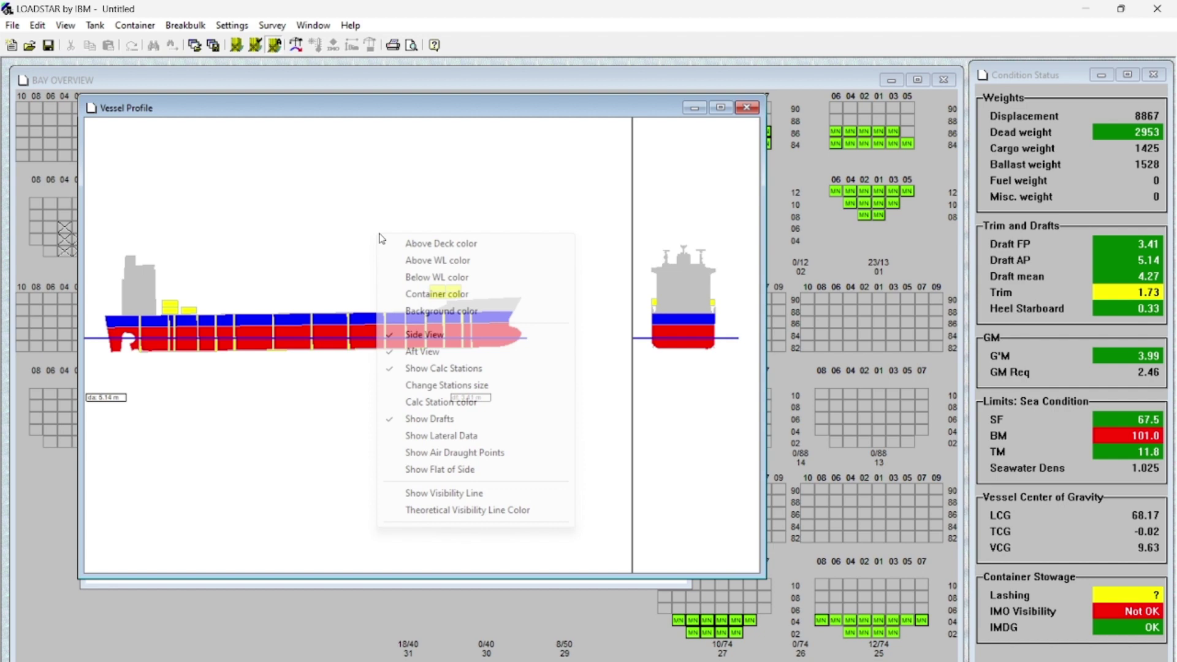
click(401, 369)
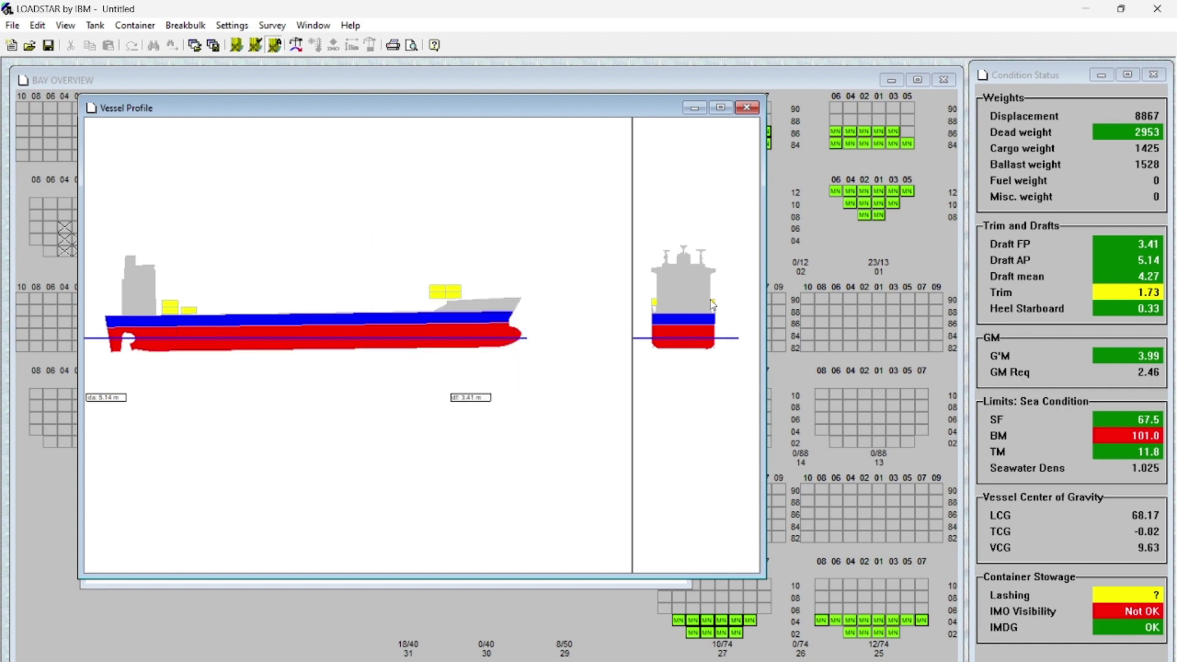
Show the lashing view, check vessel information via F6, and switch to bay 05/06 of hatch 2.
click(238, 46)
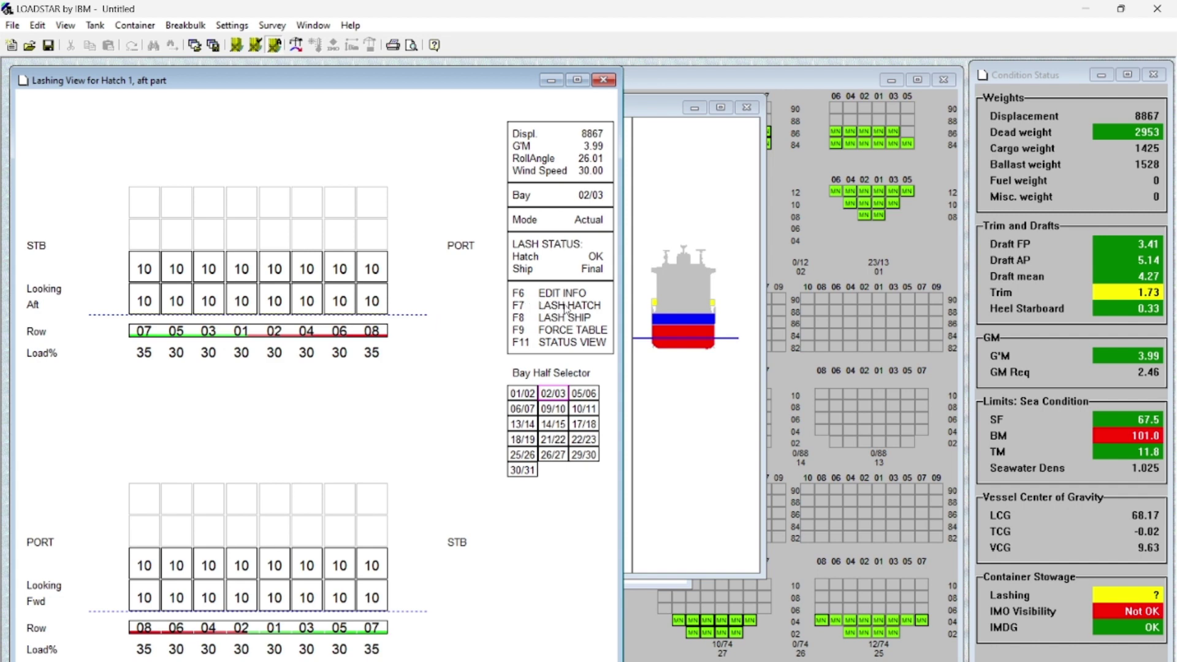
key(F6)
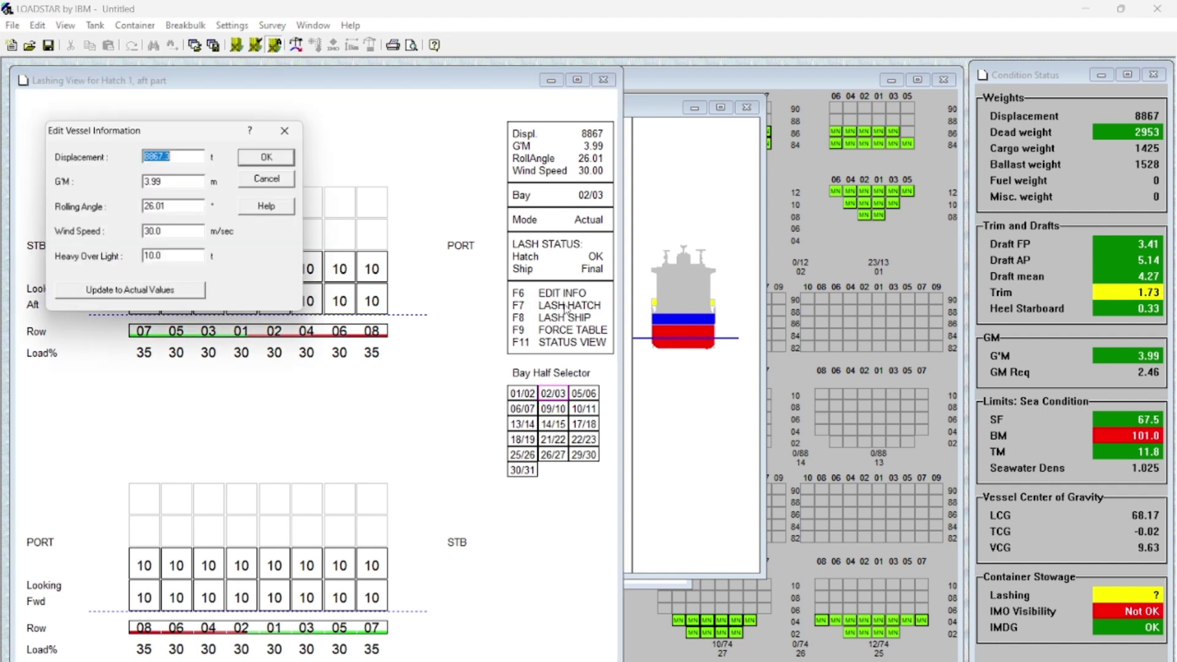
click(291, 139)
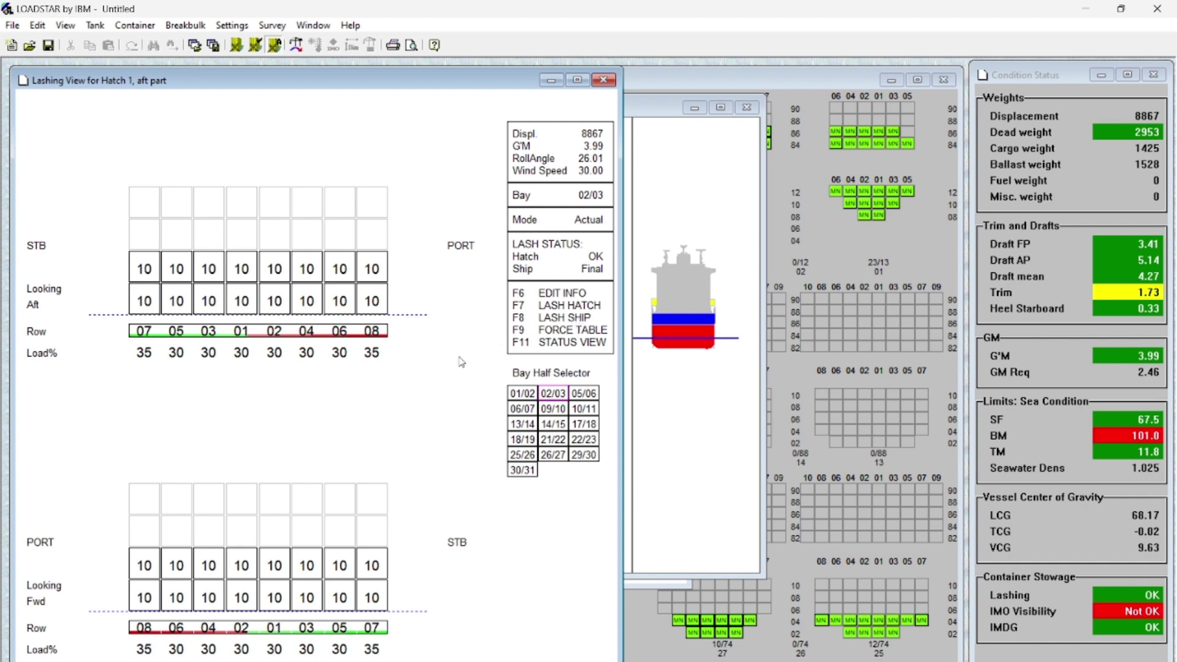
click(580, 396)
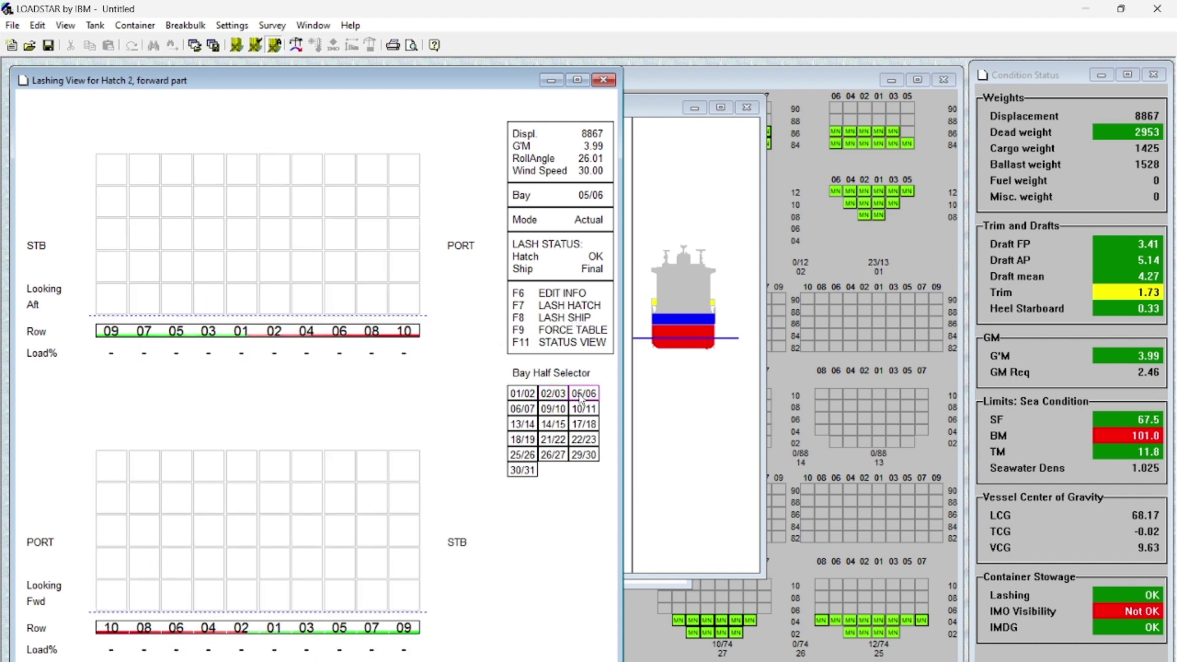